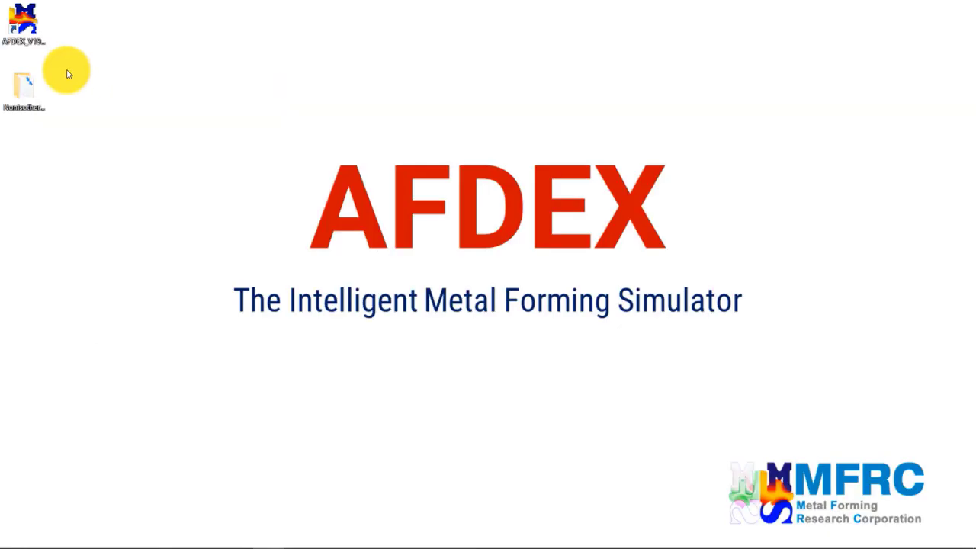
# Launch AFDEX V19 and create a hot, 2D axisymmetric, Newton-unit, coupled rigid-plastic forging process.
pyautogui.click(27, 33)
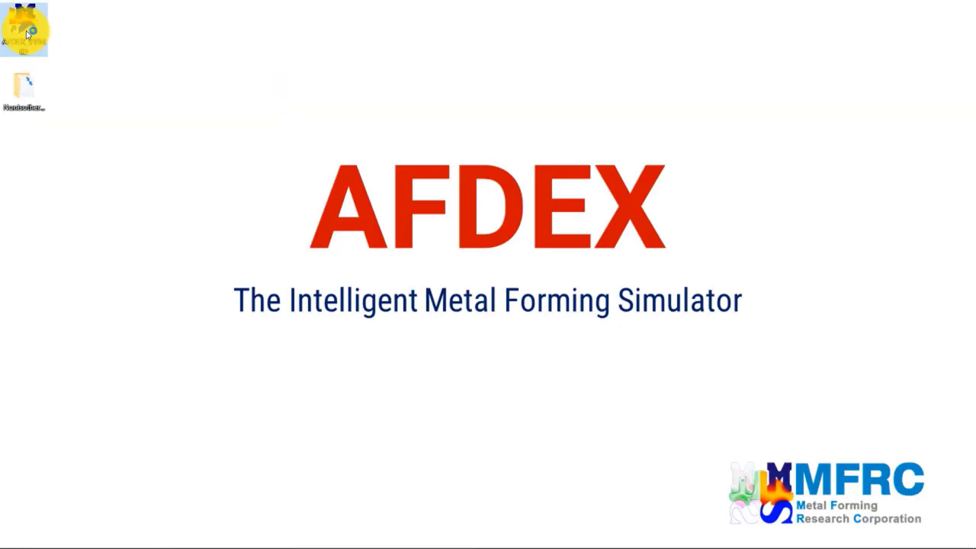
pyautogui.doubleClick(27, 34)
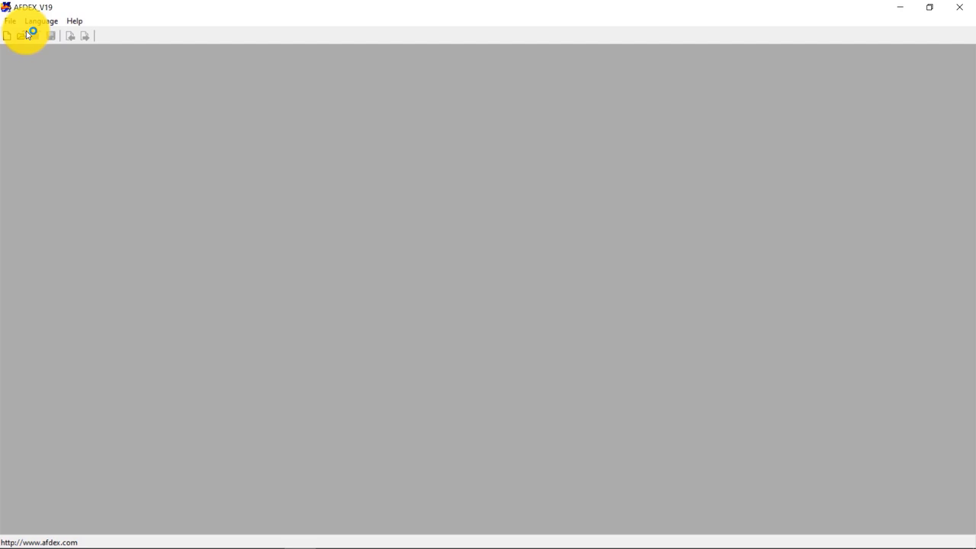
pyautogui.click(5, 35)
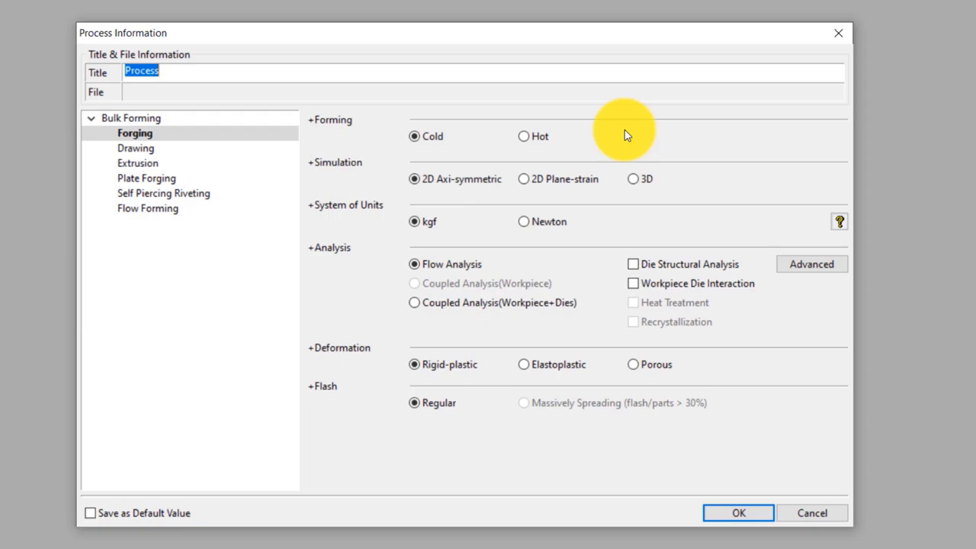
pyautogui.click(548, 136)
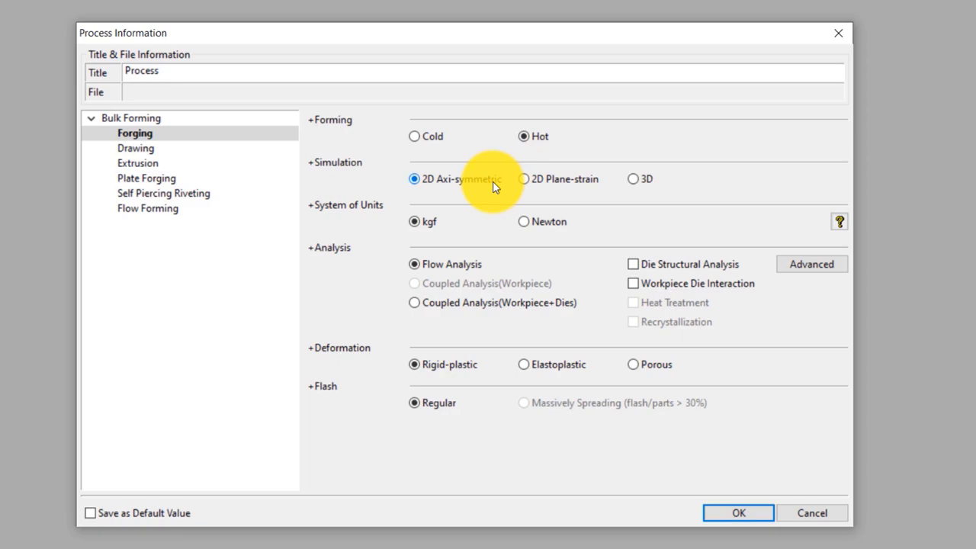
pyautogui.click(536, 224)
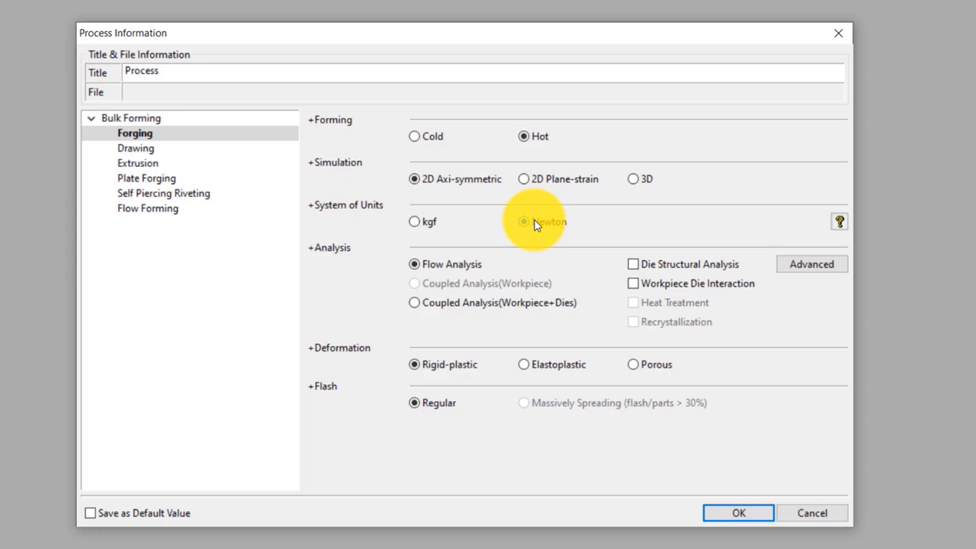
pyautogui.click(542, 305)
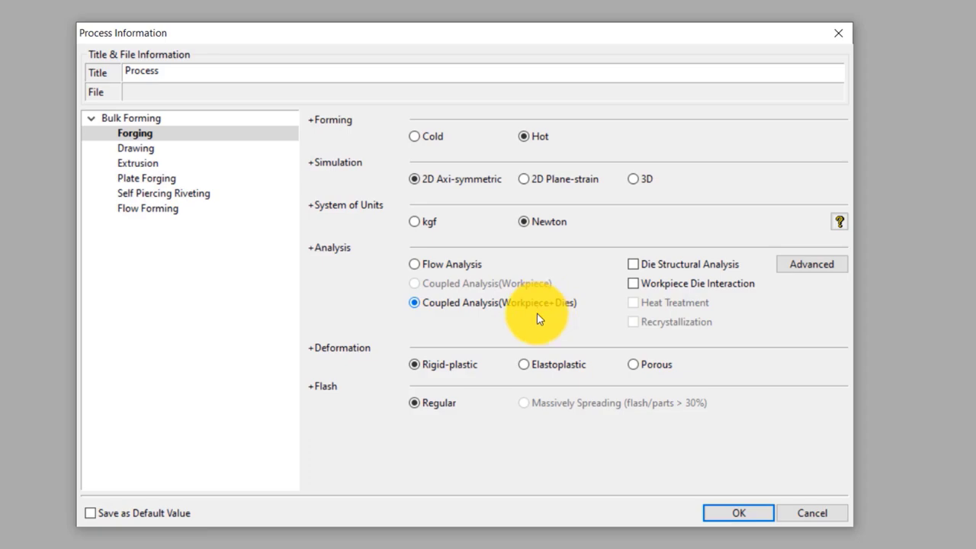
pyautogui.click(467, 368)
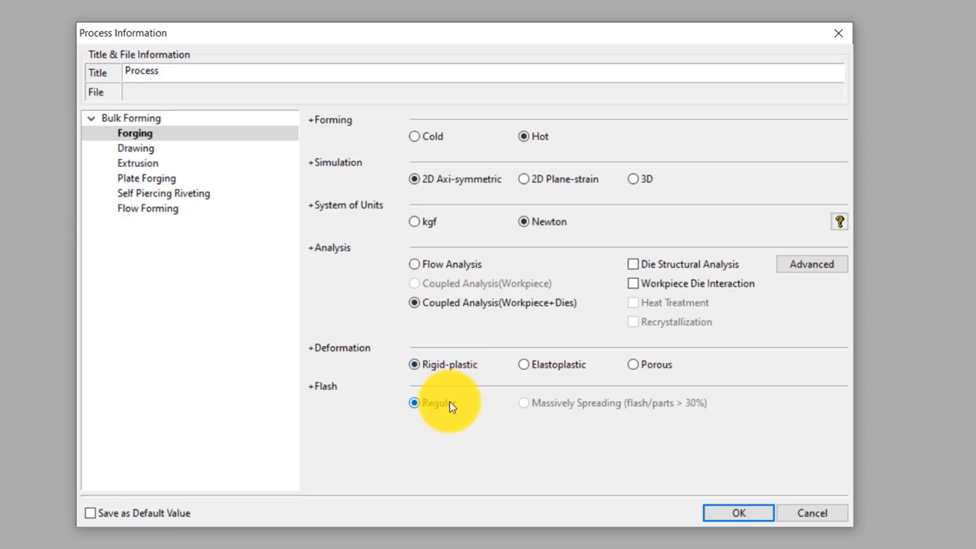
pyautogui.click(737, 515)
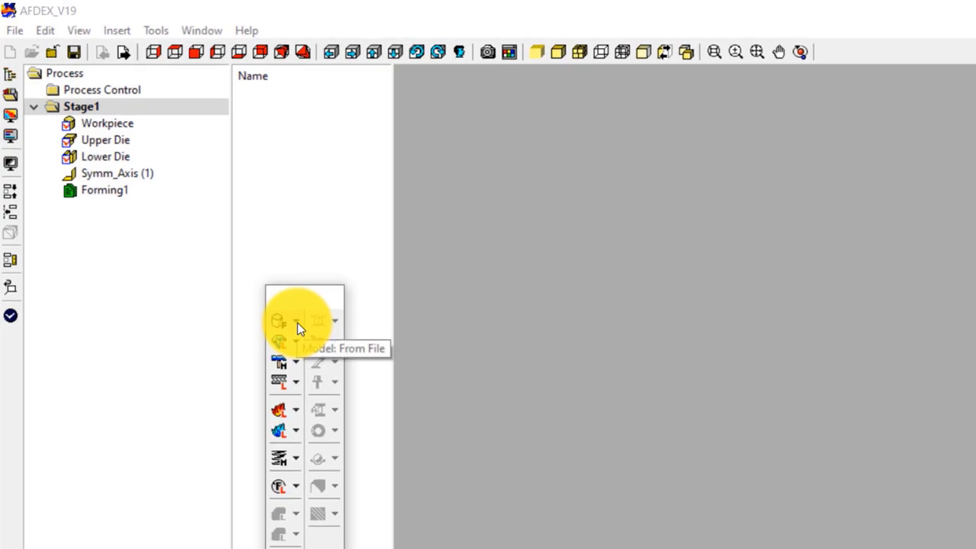
# Import Desktop\Nonisothermal\2D_ex06.dxf and auto-generate both forging stages from it.
pyautogui.click(297, 322)
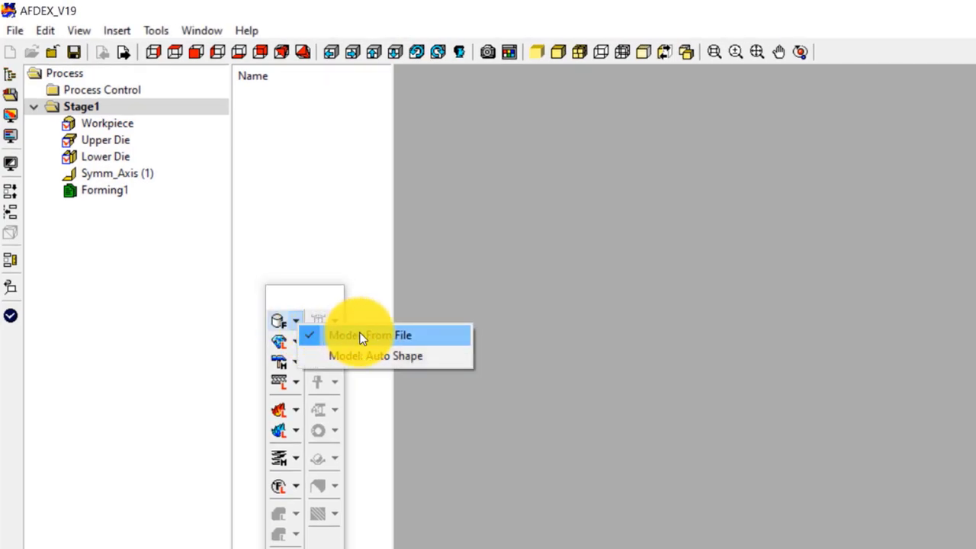
pyautogui.click(363, 338)
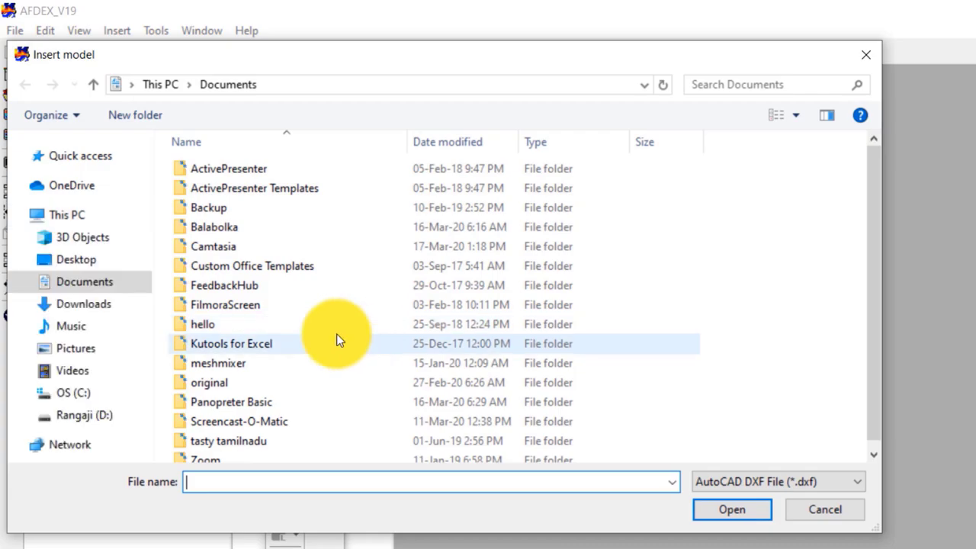
pyautogui.click(97, 263)
pyautogui.doubleClick(210, 223)
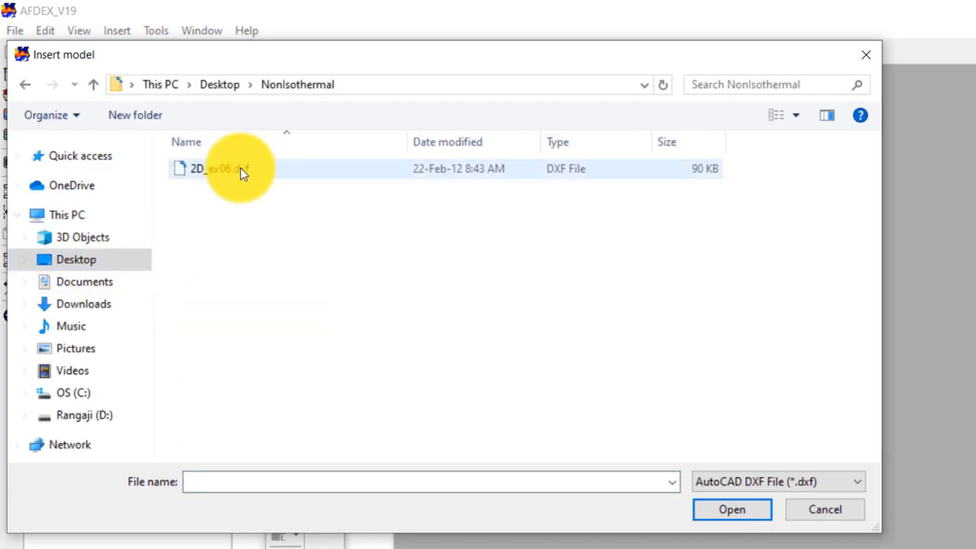
pyautogui.click(249, 171)
pyautogui.click(740, 508)
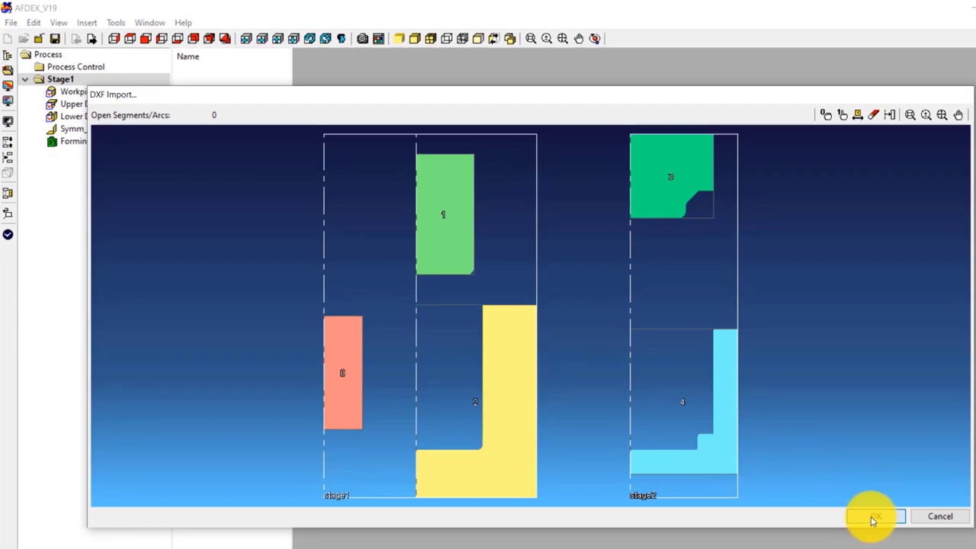
pyautogui.click(869, 509)
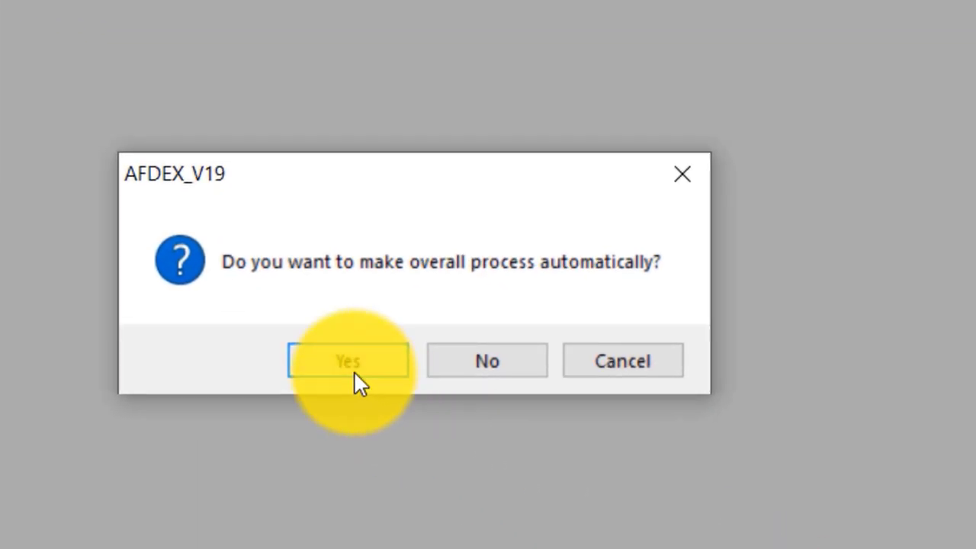
pyautogui.click(354, 371)
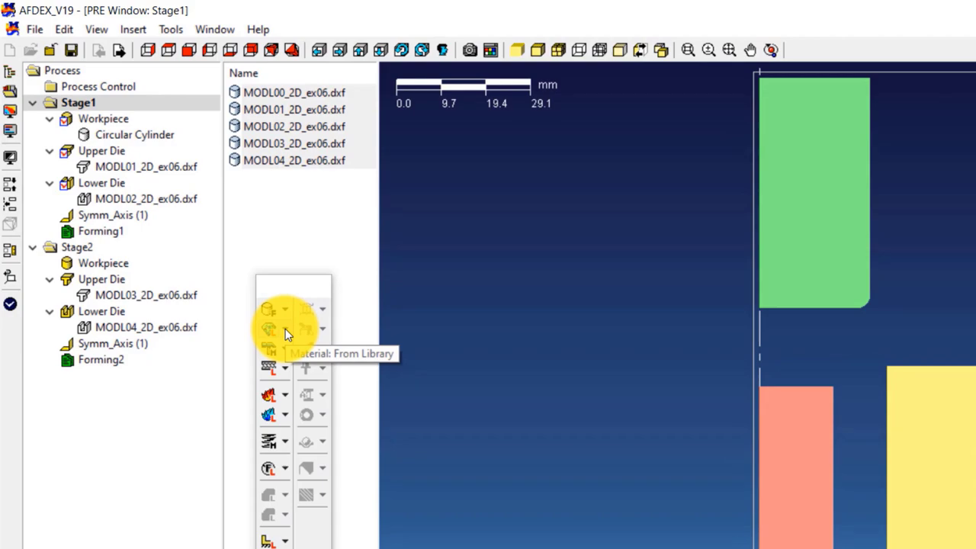
# Load the AISI_1020(T=600-1300C) steel from the material library.
pyautogui.click(285, 329)
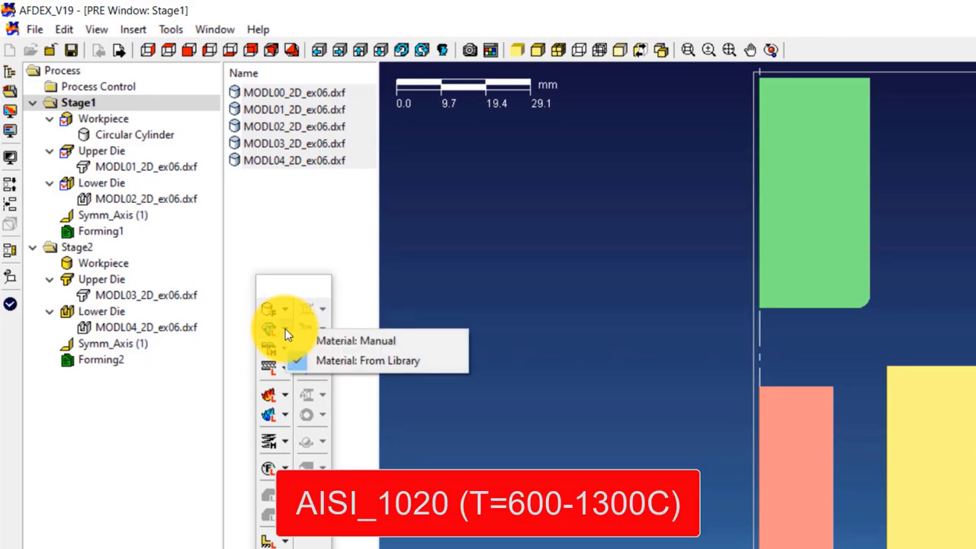
pyautogui.click(372, 361)
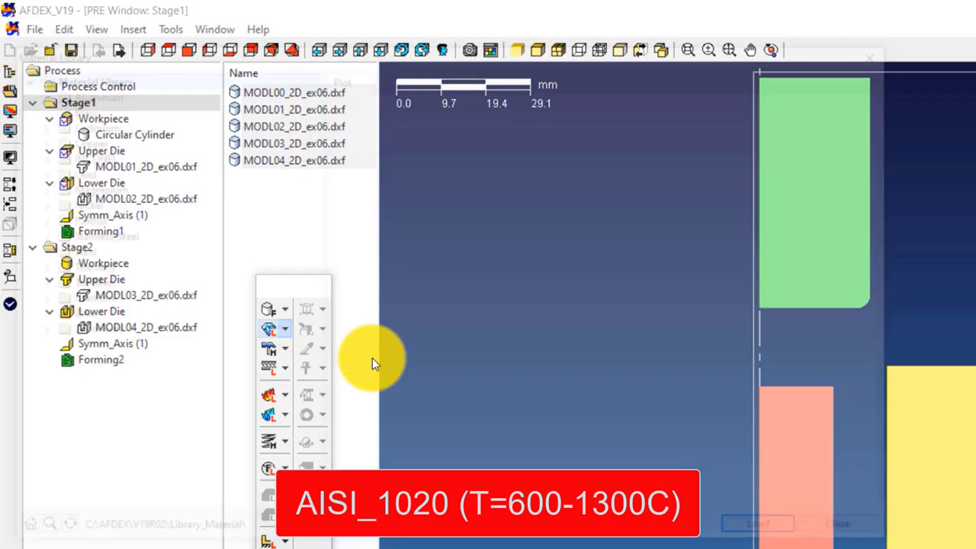
pyautogui.click(33, 252)
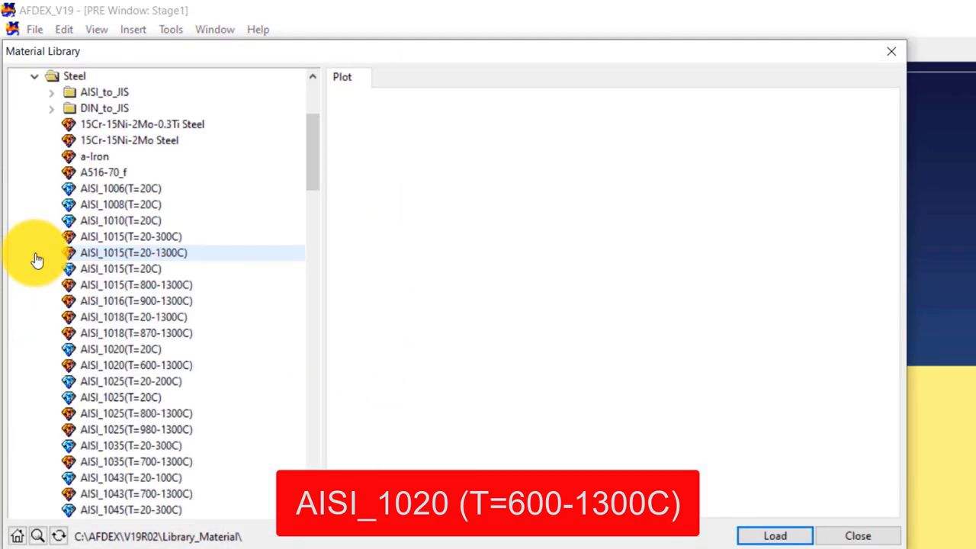
pyautogui.click(195, 367)
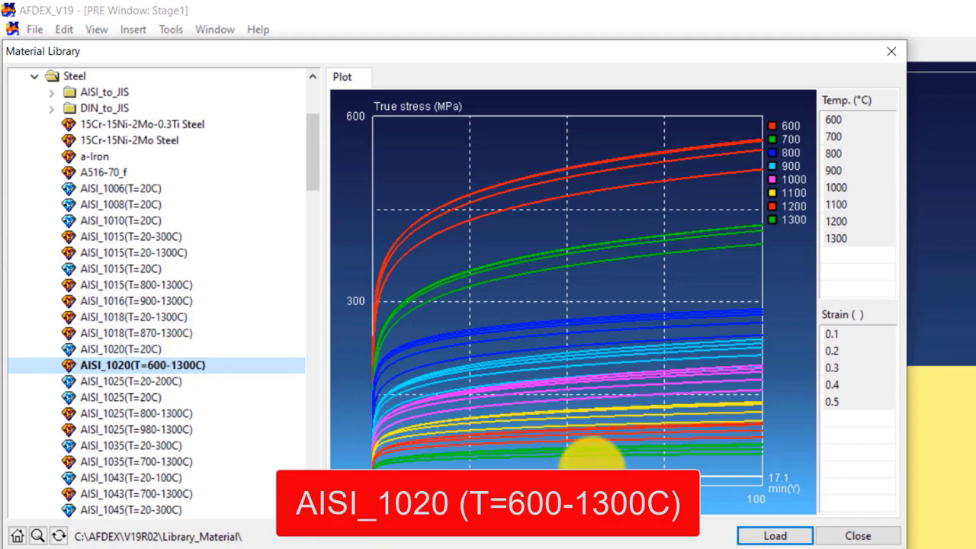
pyautogui.click(785, 537)
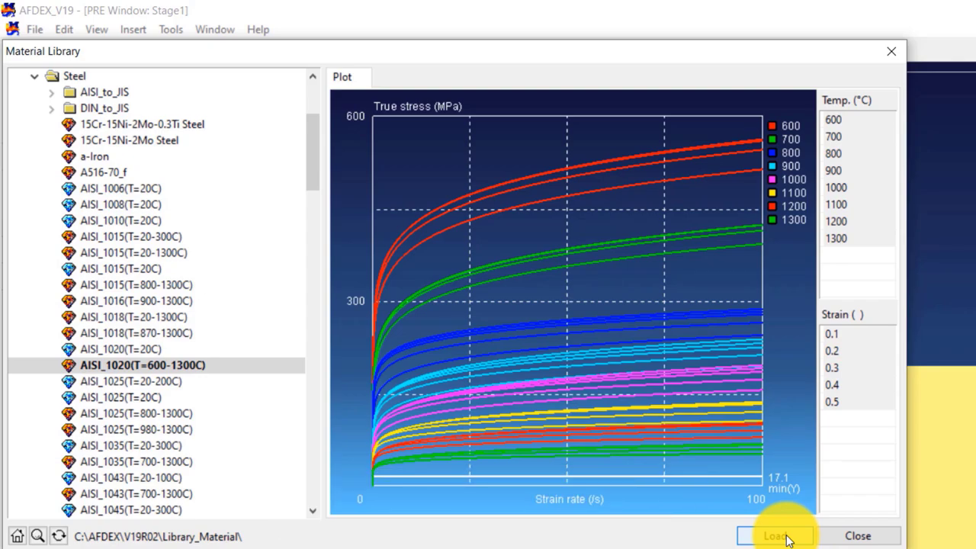
pyautogui.click(35, 76)
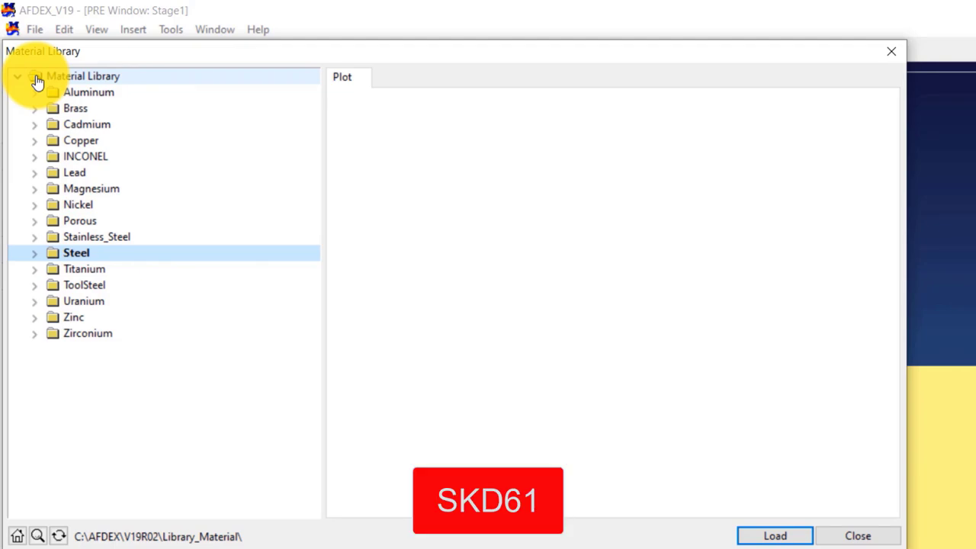
# Load the SKD61 tool steel from ToolSteel > AISI_to_JIS.
pyautogui.click(35, 286)
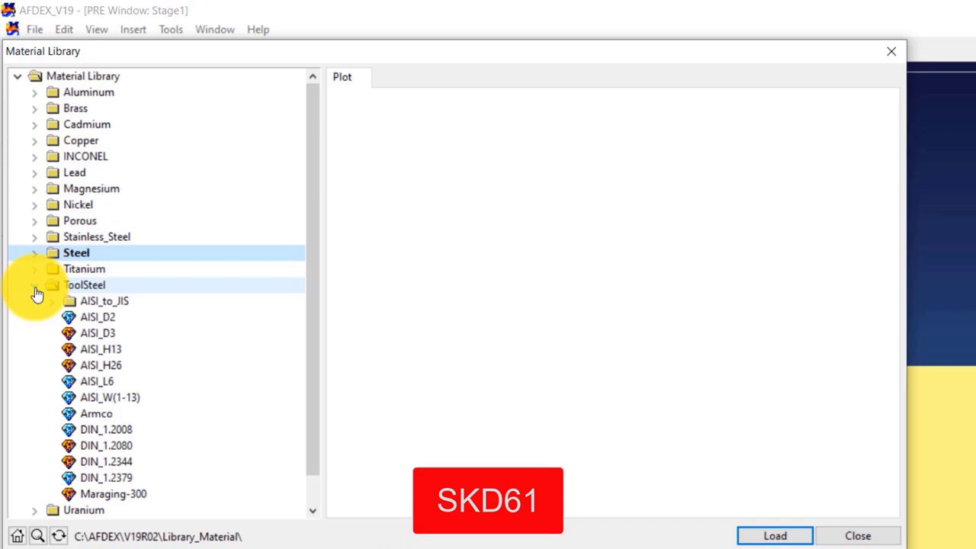
pyautogui.click(51, 301)
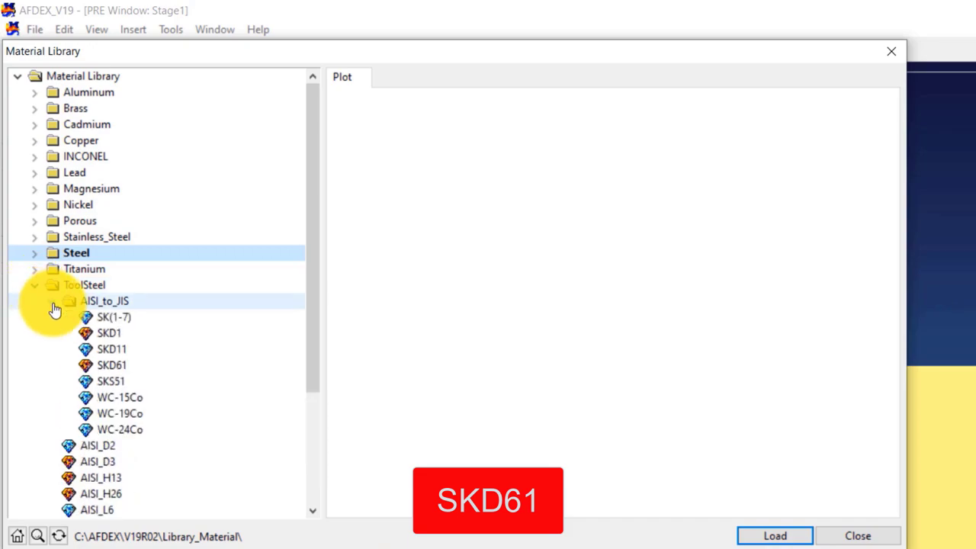
pyautogui.click(129, 366)
pyautogui.click(796, 538)
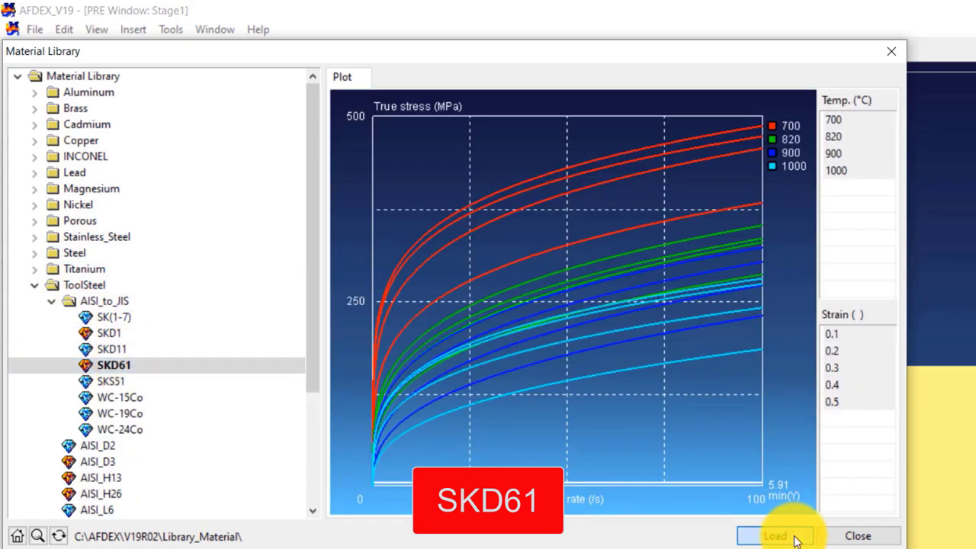
pyautogui.click(854, 537)
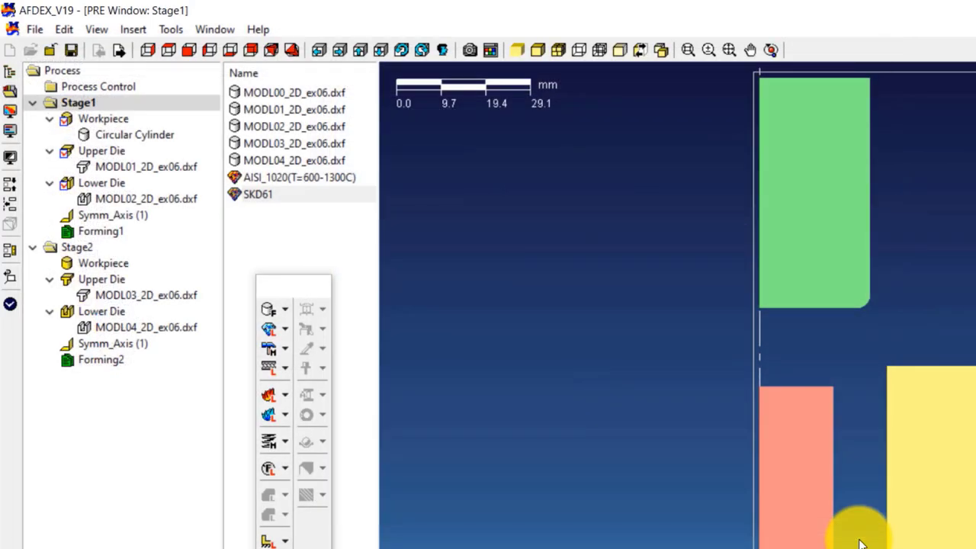
# Define a manual press with Y translational velocity -200 mm/s, giving (0, -200, 0).
pyautogui.click(289, 349)
pyautogui.click(333, 361)
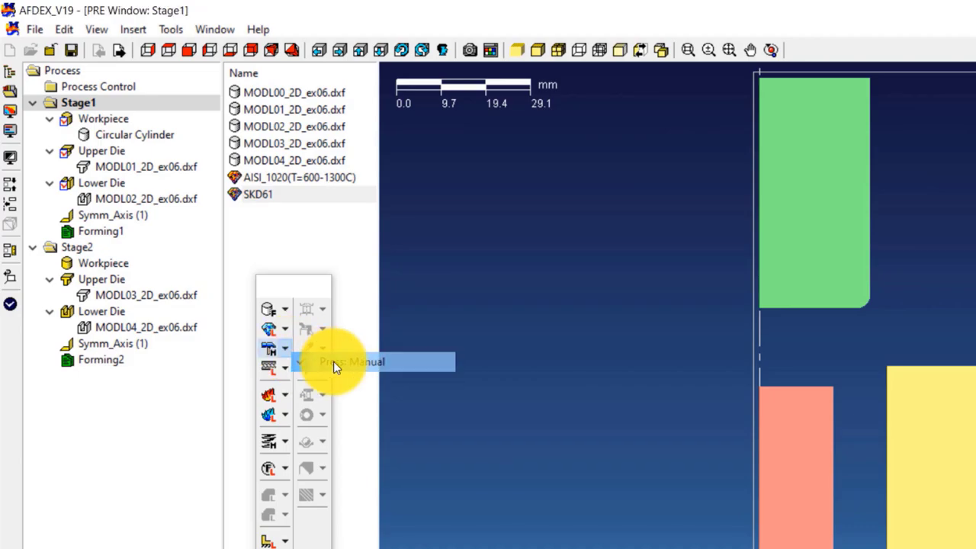
pyautogui.click(292, 191)
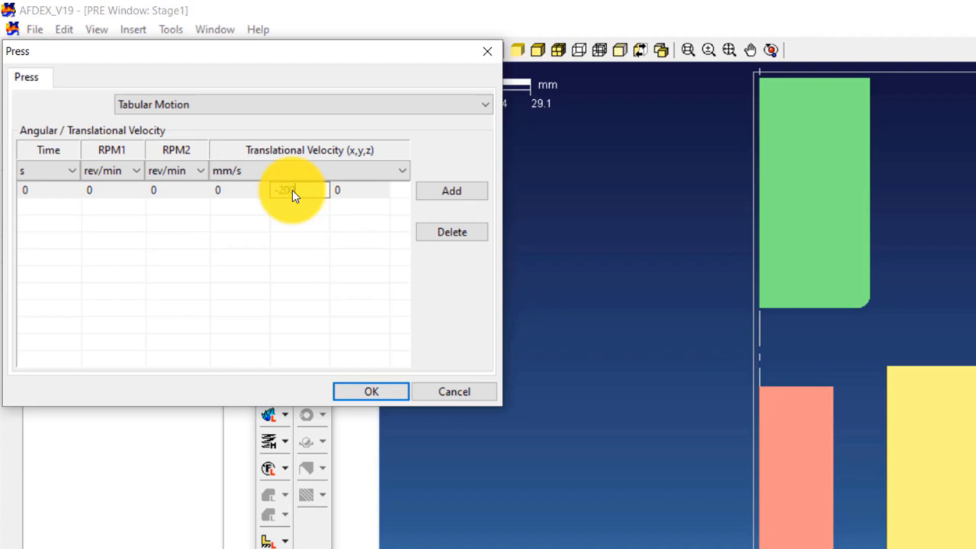
pyautogui.click(304, 209)
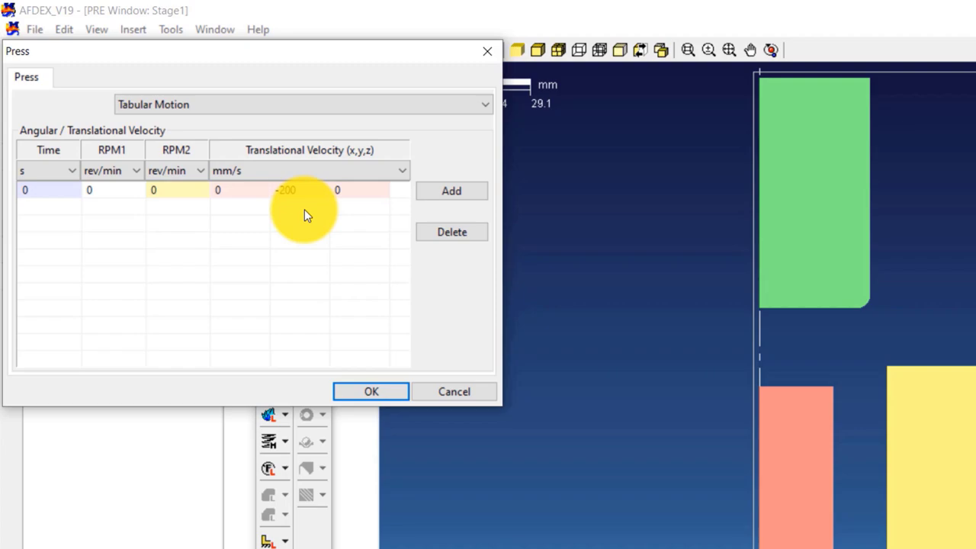
pyautogui.click(363, 390)
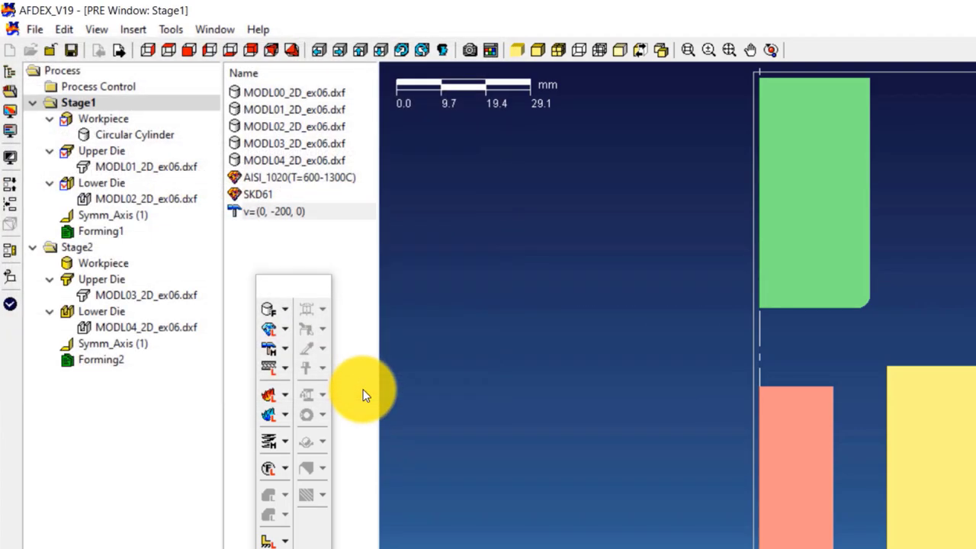
# Load the Graphite+Water_Hot(Steel)_Hybrid friction condition from the library.
pyautogui.click(287, 370)
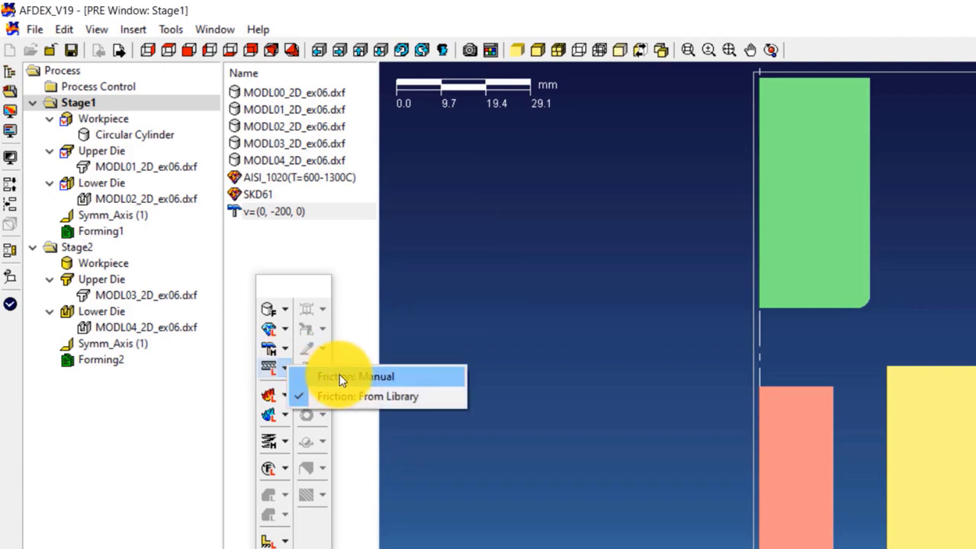
pyautogui.click(354, 405)
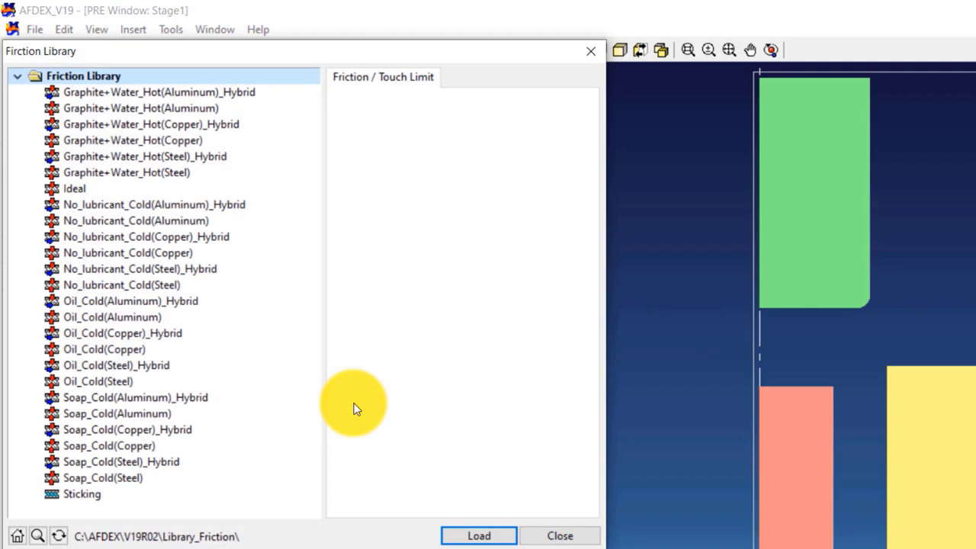
pyautogui.click(217, 167)
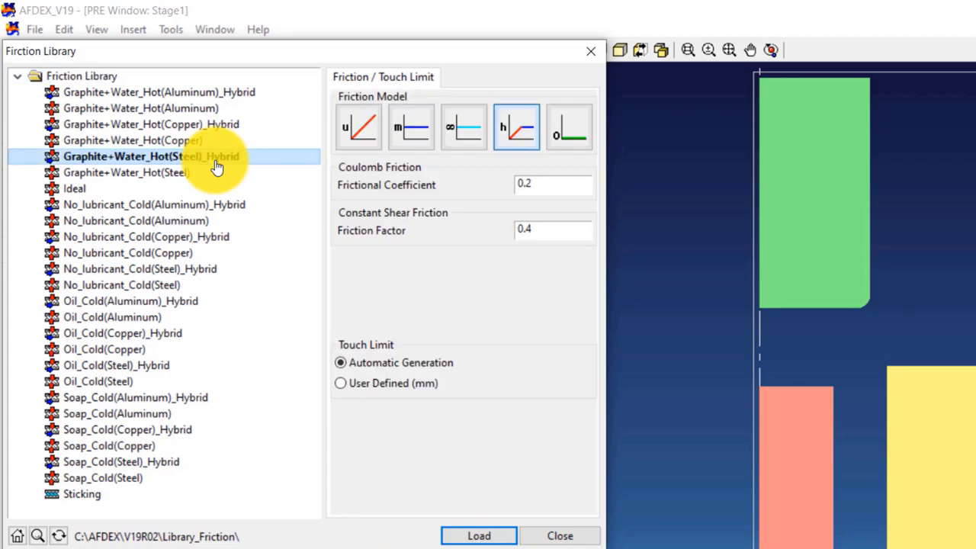
pyautogui.click(469, 535)
pyautogui.click(531, 537)
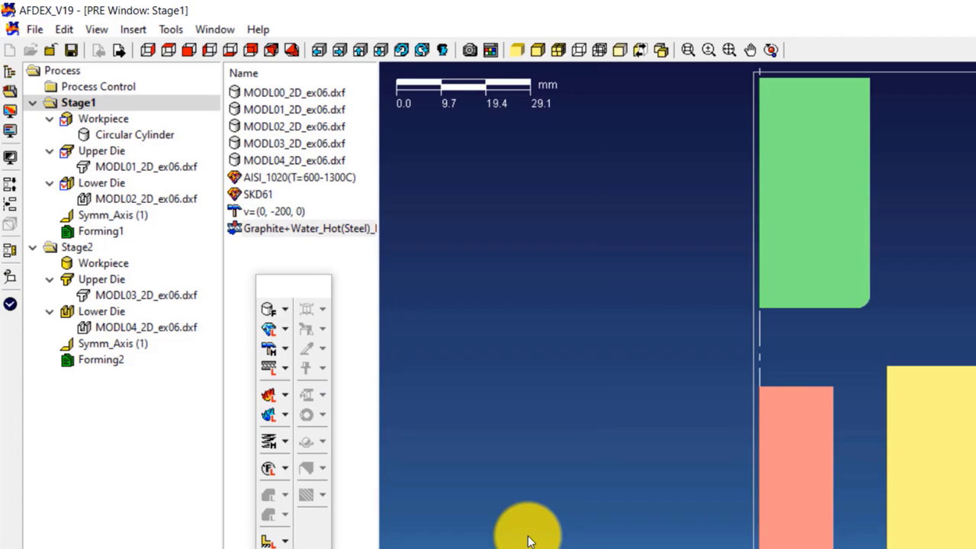
# Load the Sample_HeatWPCS_All_Analysis workpiece heat condition from the library.
pyautogui.click(285, 395)
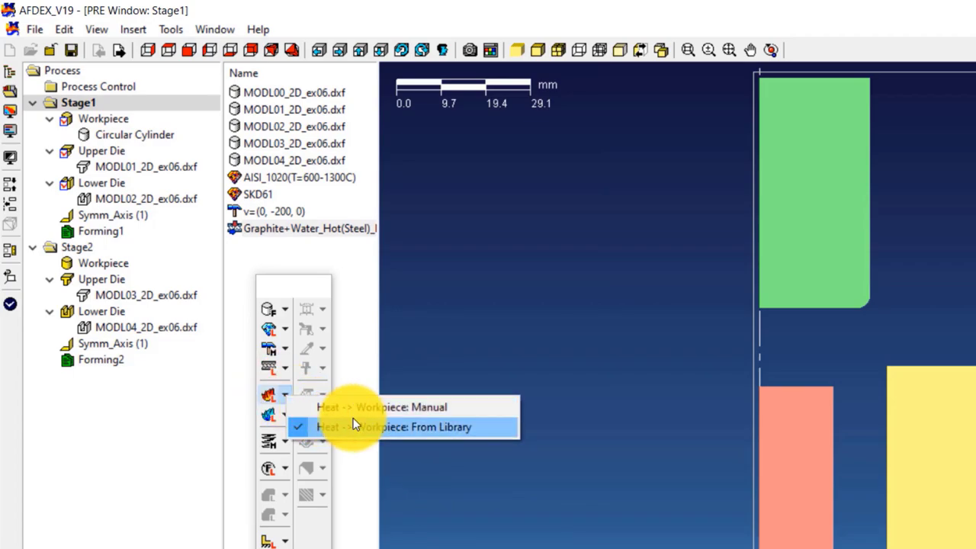
pyautogui.click(397, 427)
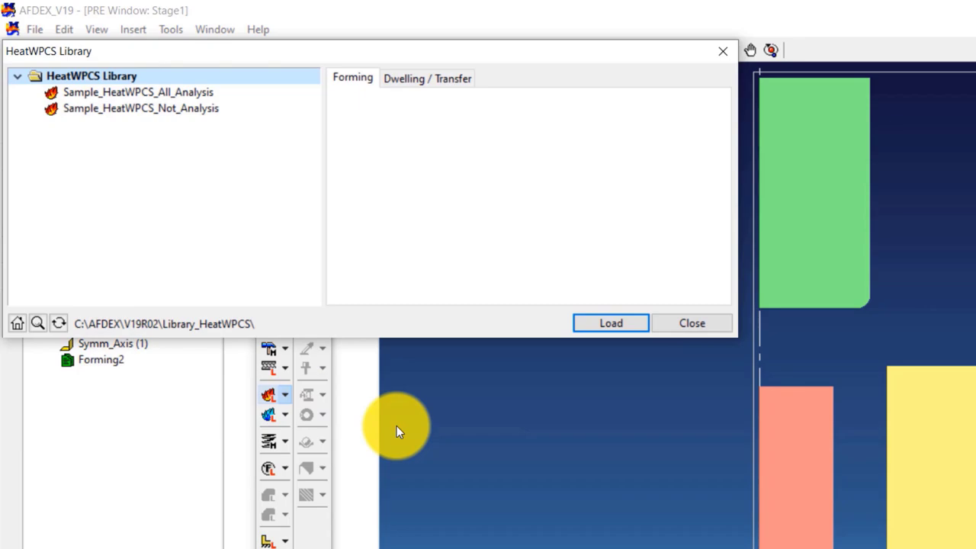
pyautogui.click(195, 93)
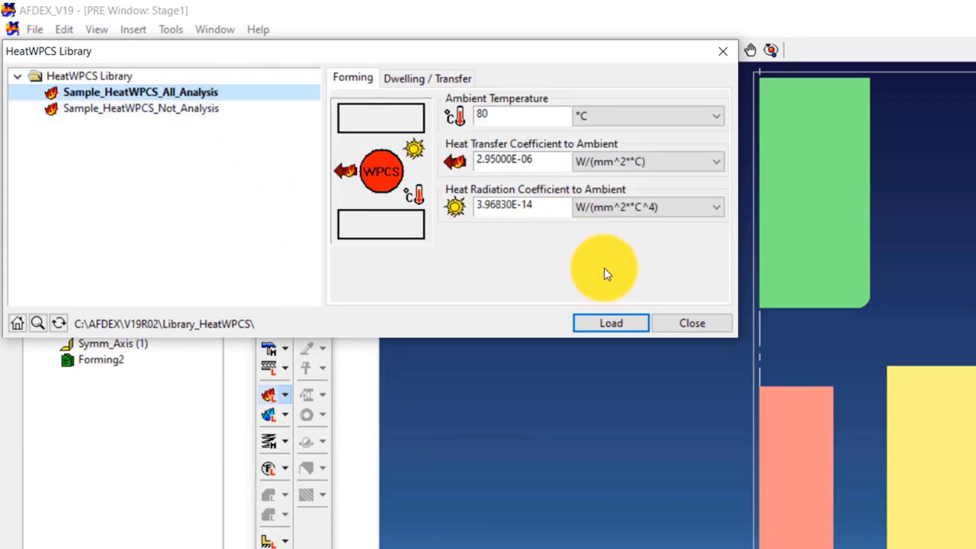
pyautogui.click(630, 326)
pyautogui.click(661, 321)
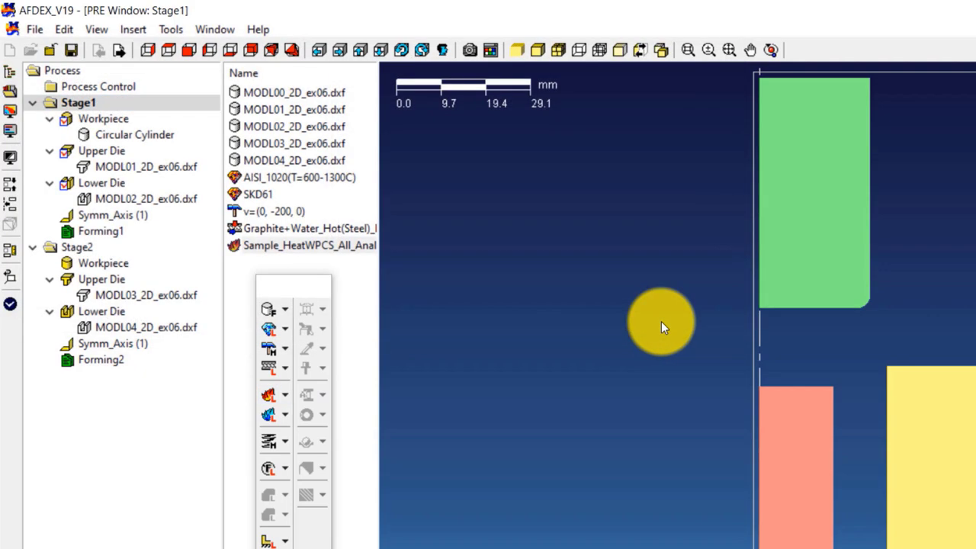
# Load the Sample_HeatDIES die heat condition from the library.
pyautogui.click(288, 414)
pyautogui.click(393, 449)
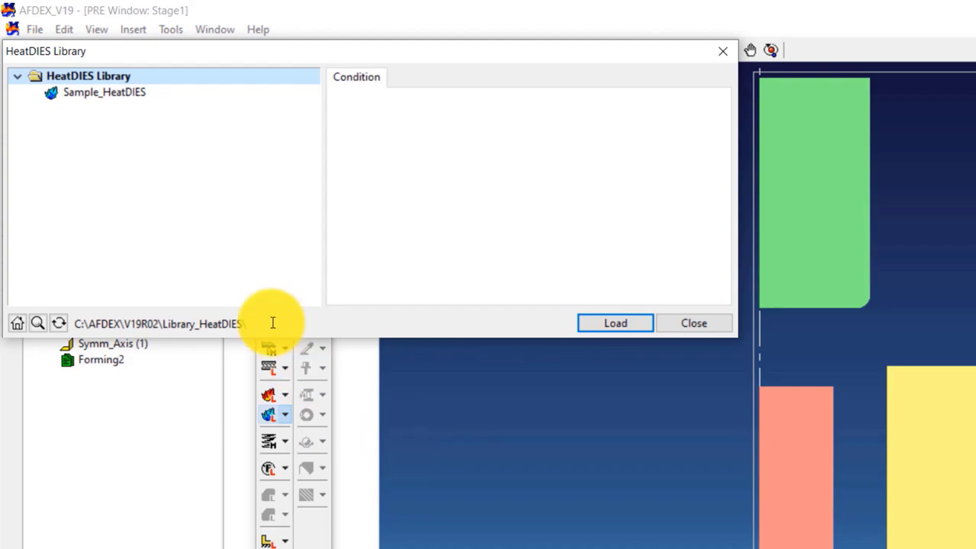
pyautogui.click(127, 93)
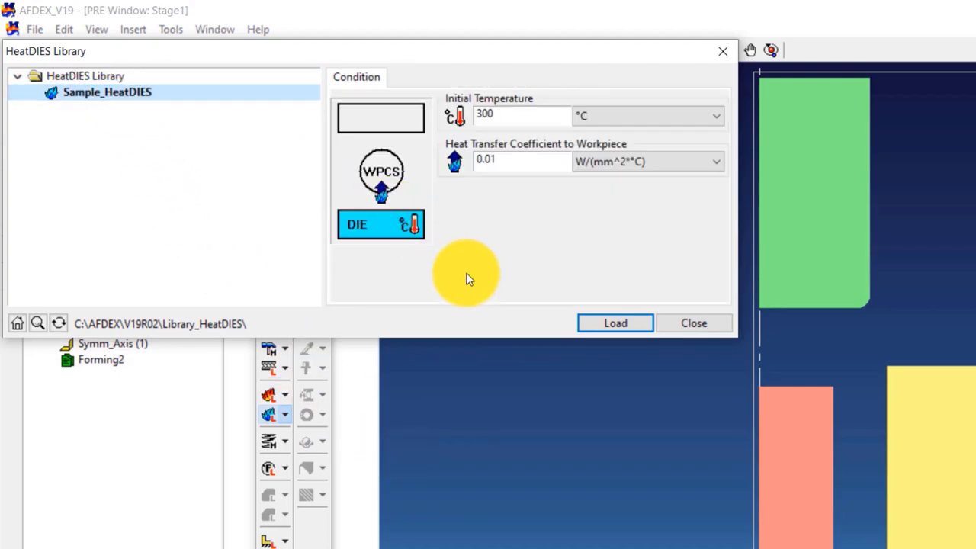
pyautogui.click(609, 324)
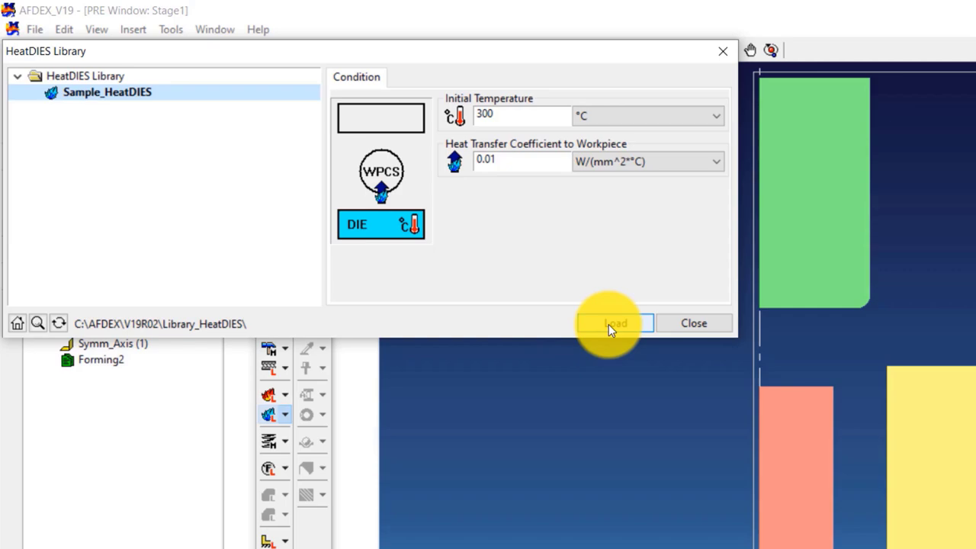
pyautogui.click(608, 324)
pyautogui.click(669, 321)
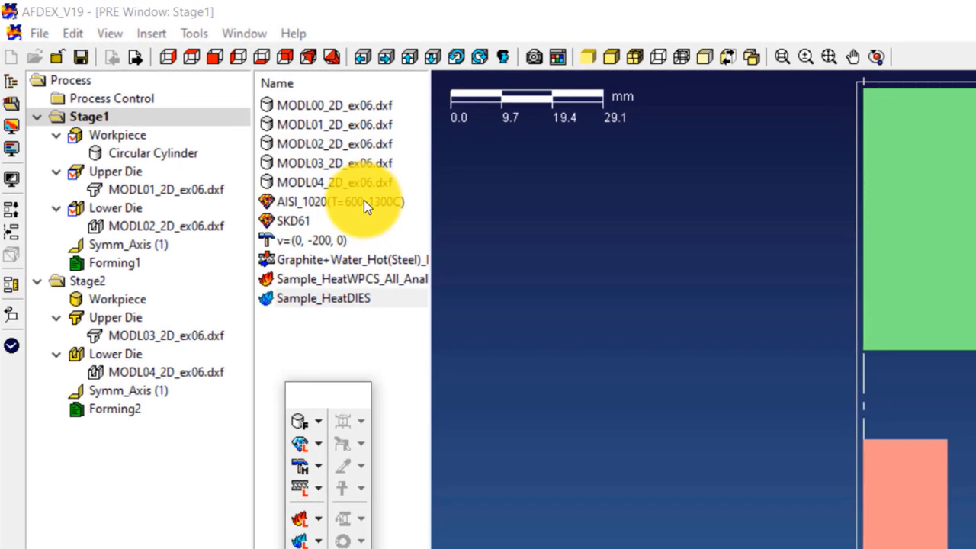
# Assign AISI_1020 to both workpieces and the (0, -200, 0) speed to both upper dies.
pyautogui.rightClick(319, 176)
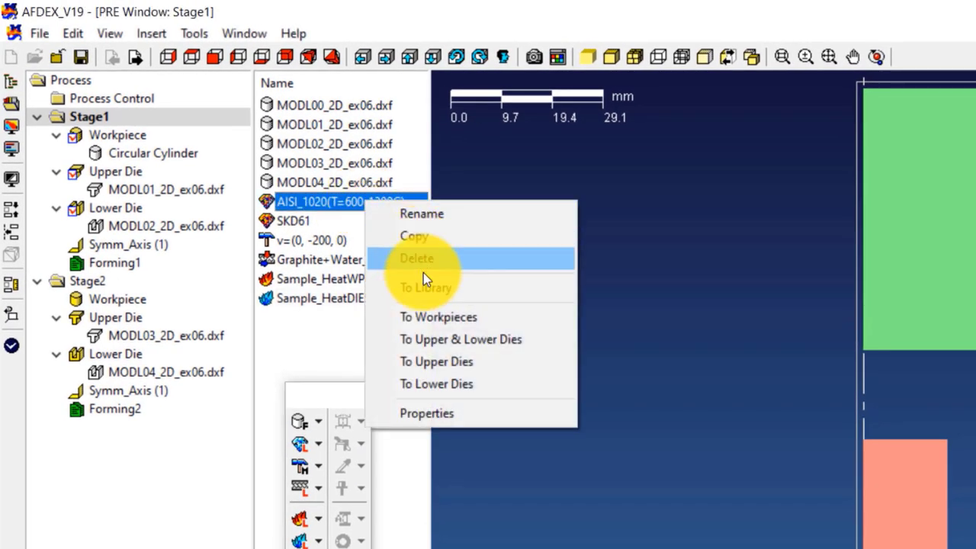
pyautogui.click(424, 316)
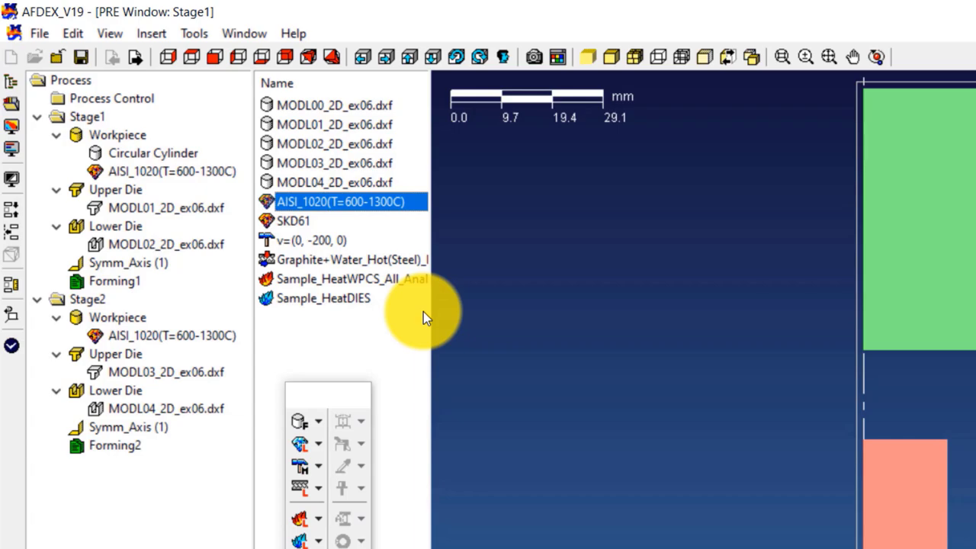
pyautogui.click(315, 242)
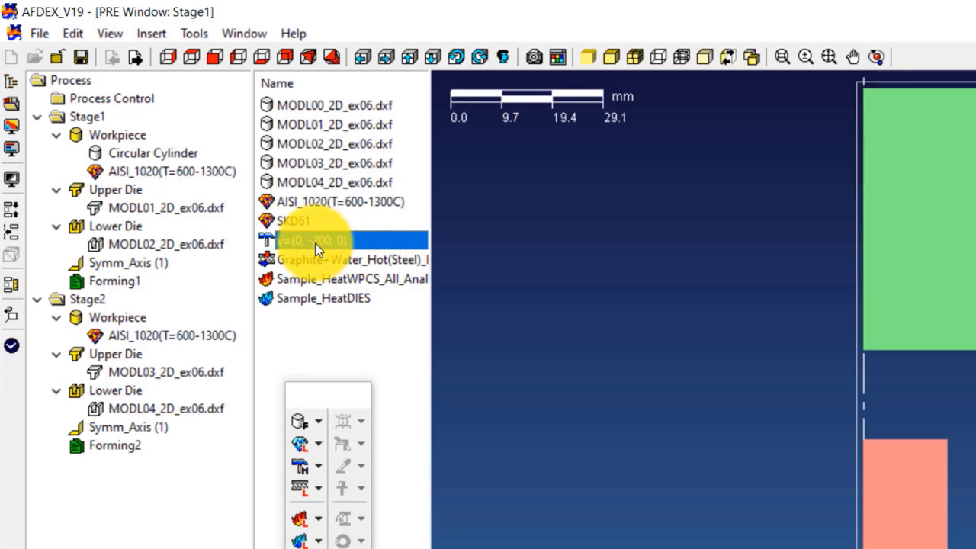
pyautogui.rightClick(315, 243)
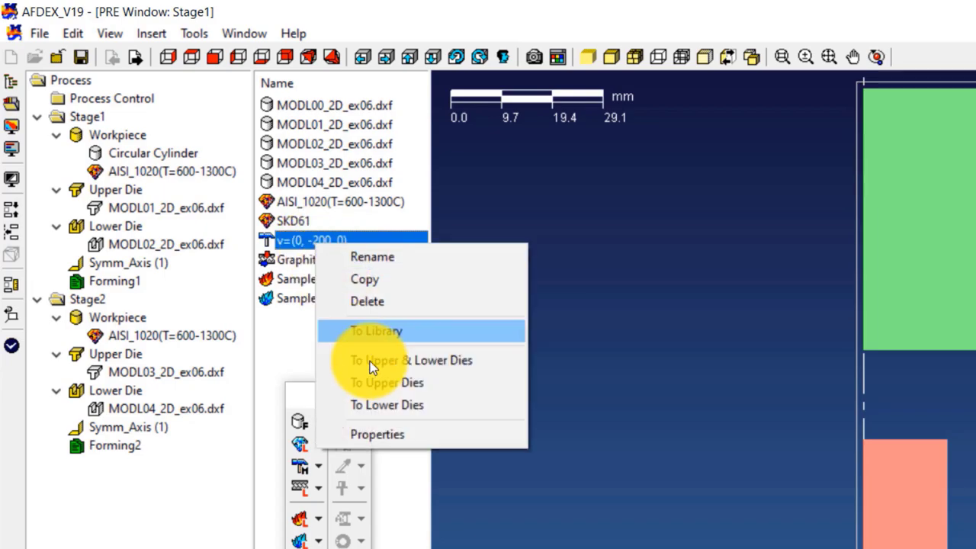
pyautogui.click(366, 382)
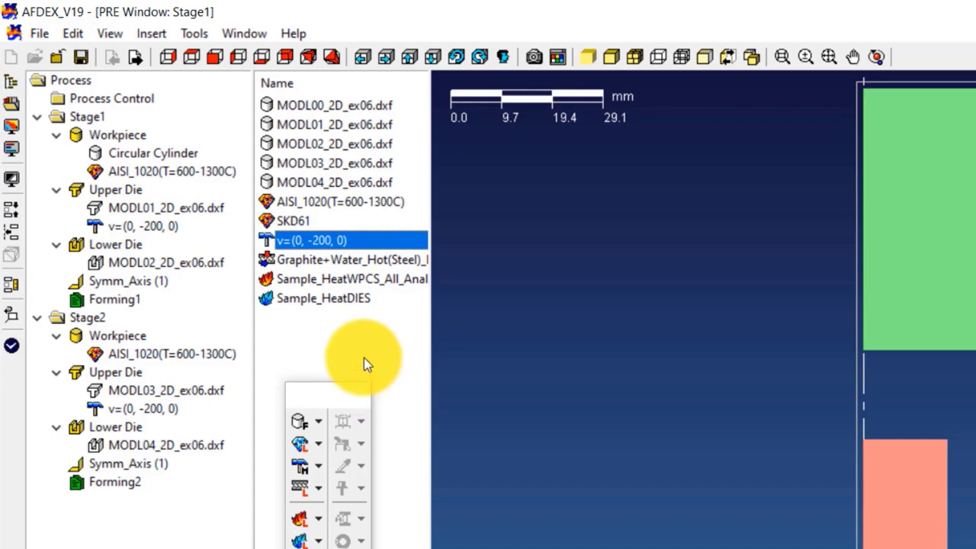
# Apply the Graphite+Water lubricant and SKD61 material to all upper and lower dies.
pyautogui.click(340, 263)
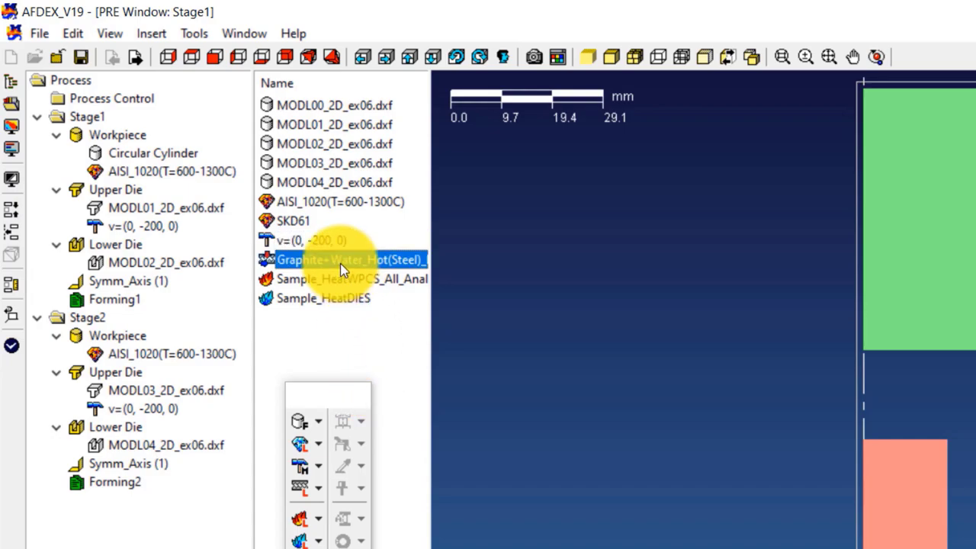
pyautogui.rightClick(340, 263)
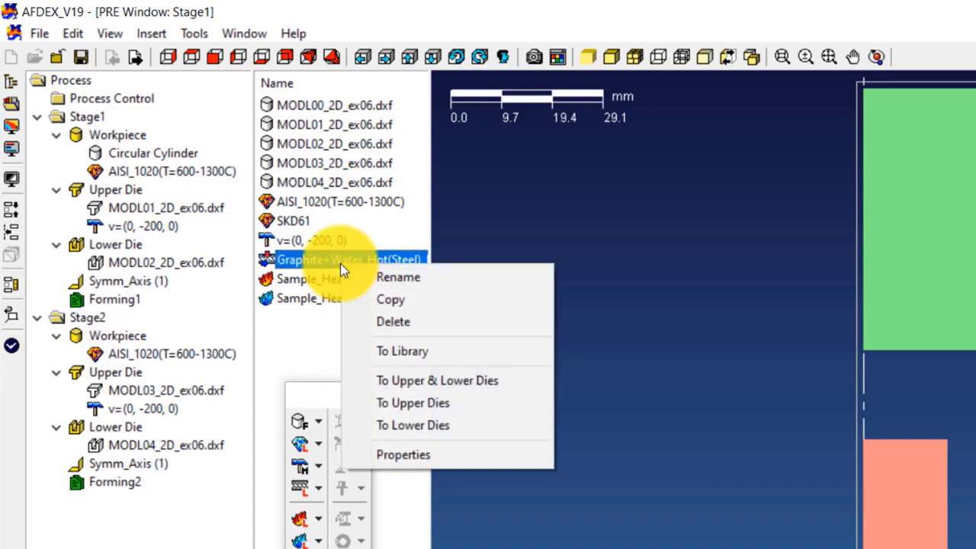
pyautogui.click(394, 380)
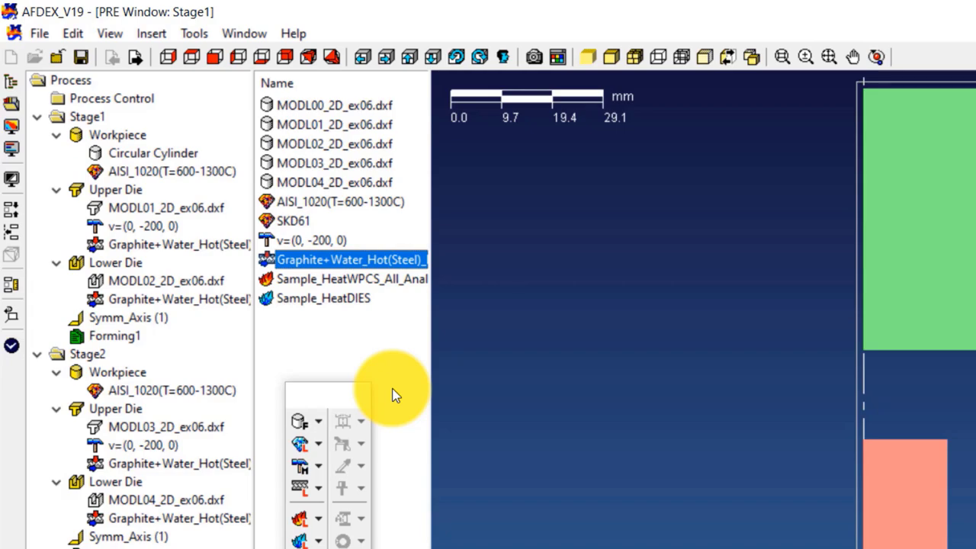
pyautogui.click(288, 222)
pyautogui.rightClick(288, 222)
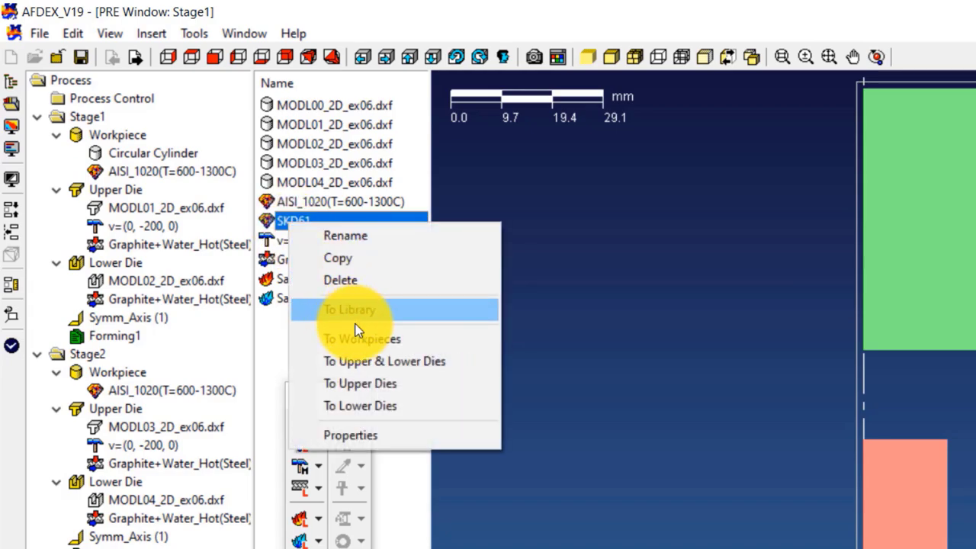
pyautogui.click(371, 367)
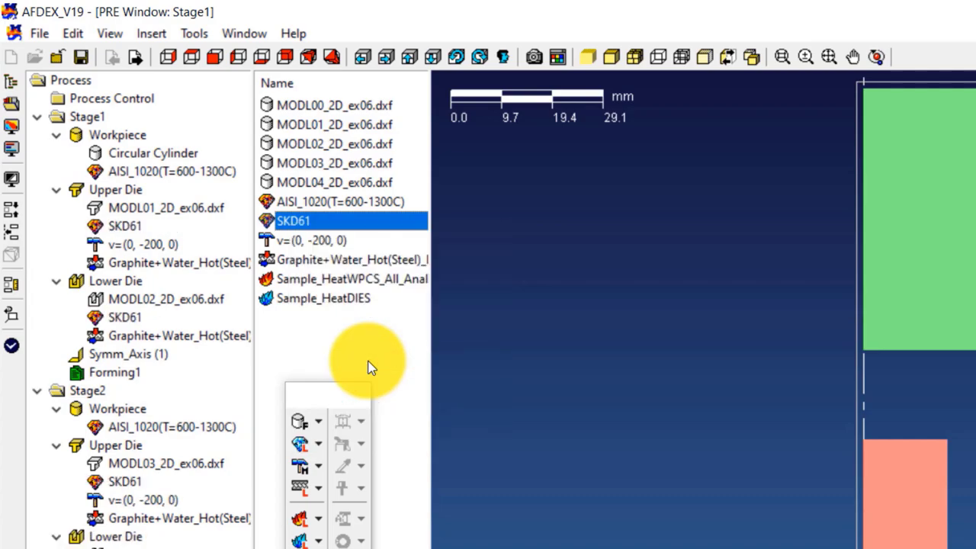
# Apply the workpiece heat condition to both workpieces and Sample_HeatDIES to all dies.
pyautogui.click(363, 284)
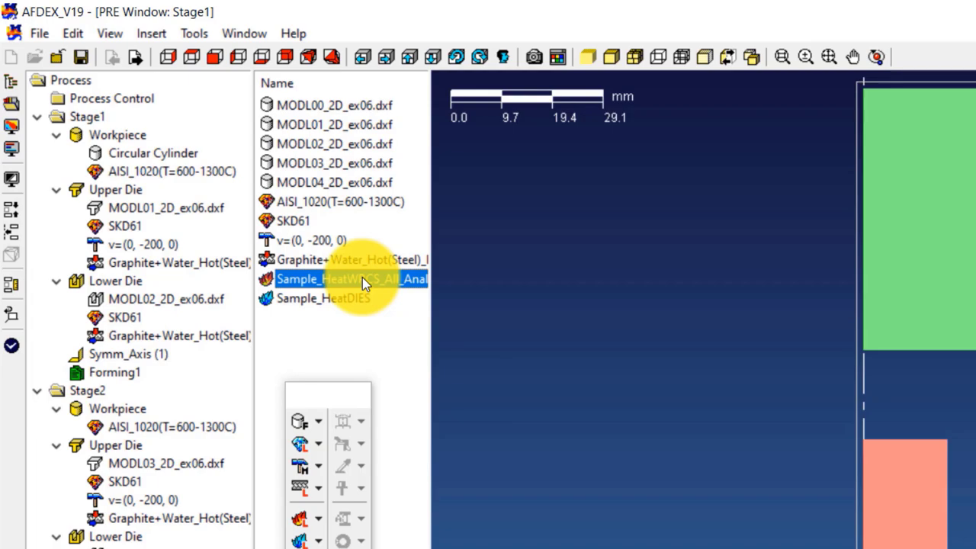
pyautogui.rightClick(362, 279)
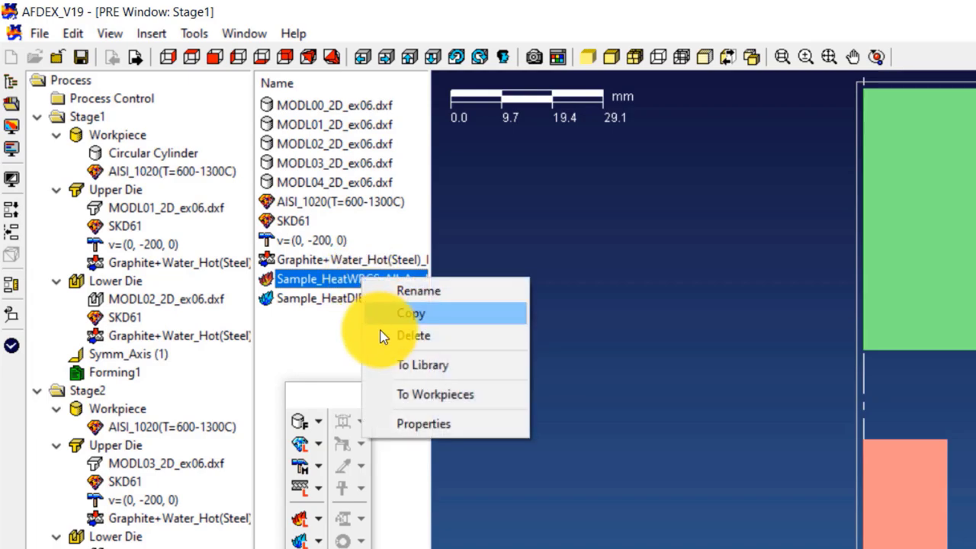
pyautogui.click(394, 393)
pyautogui.click(348, 302)
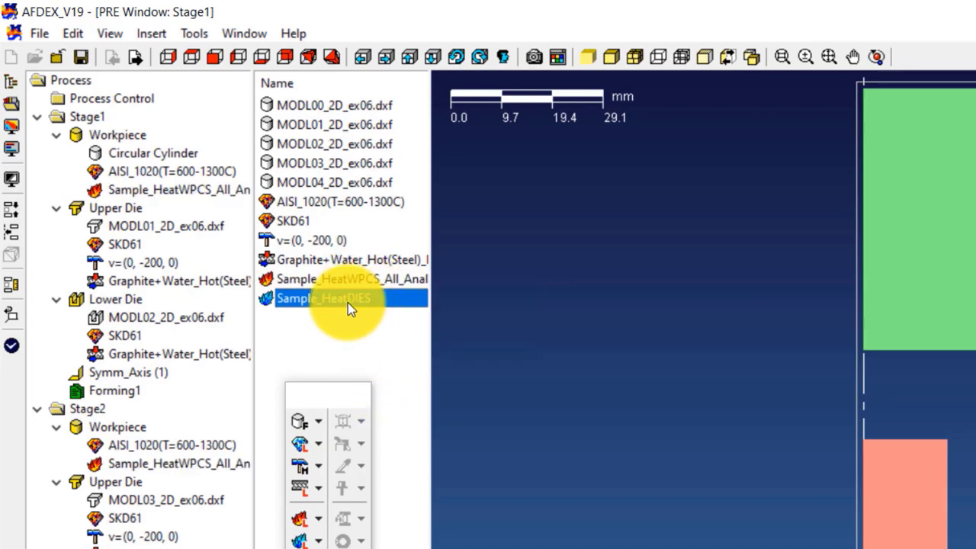
pyautogui.rightClick(348, 303)
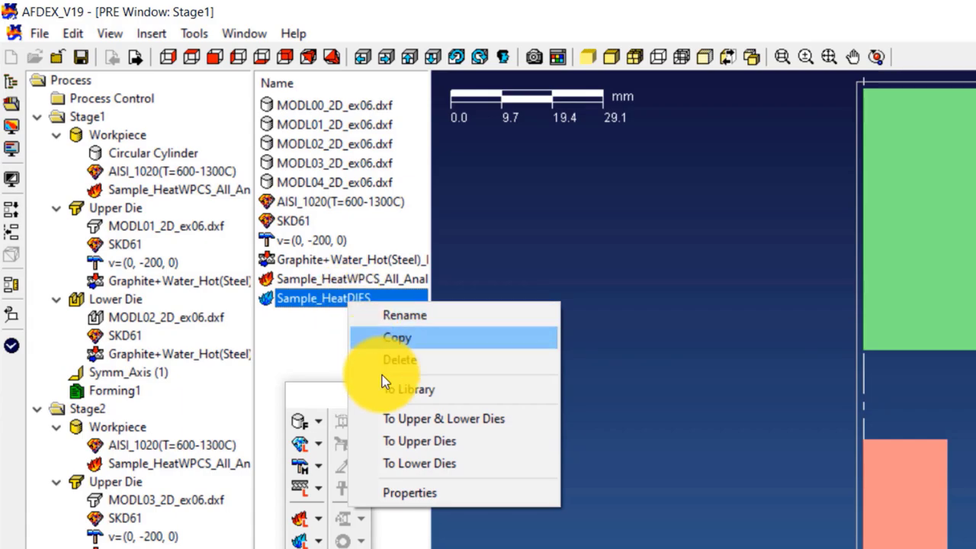
pyautogui.click(399, 413)
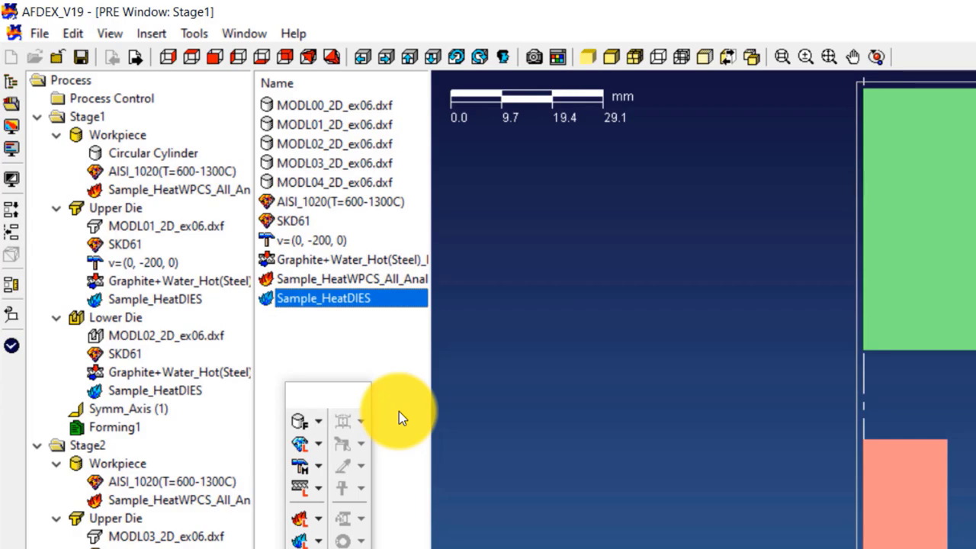
# Uncheck Dwelling after Forging and Transfer in Stage2's Sample_HeatWPCS heat condition.
pyautogui.doubleClick(192, 502)
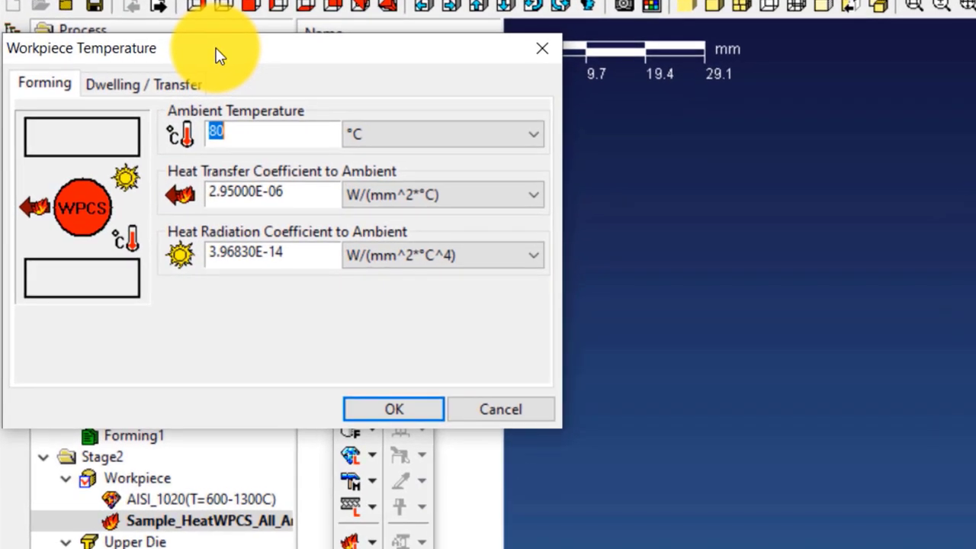
pyautogui.click(188, 85)
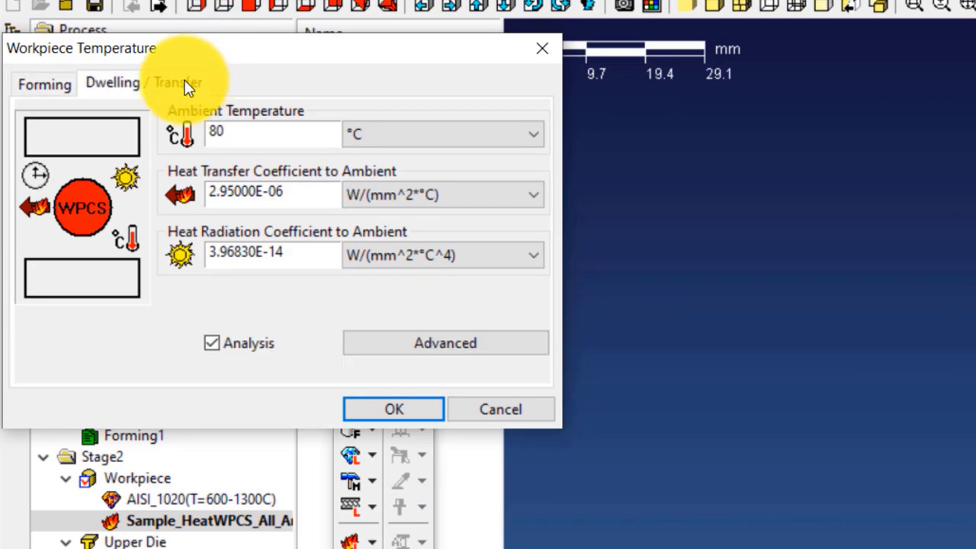
pyautogui.click(412, 342)
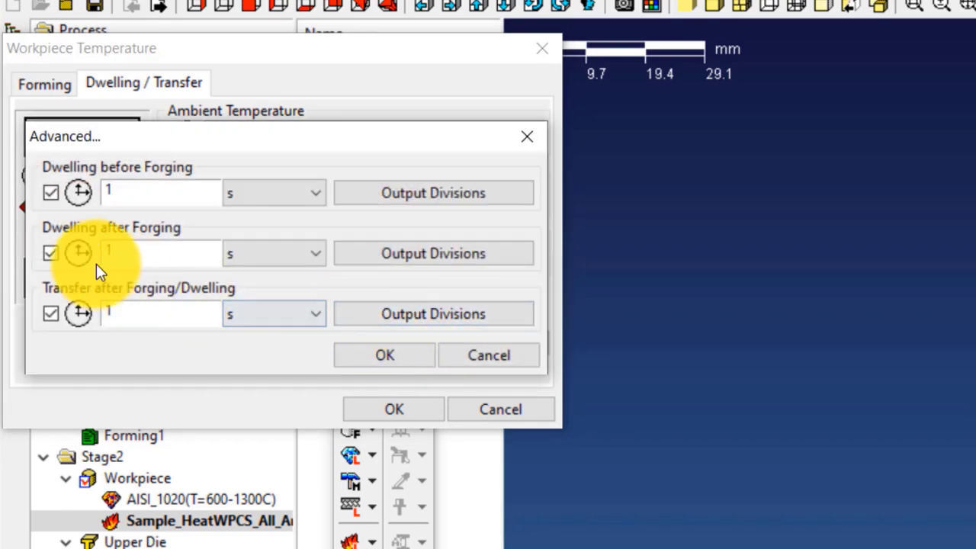
pyautogui.click(50, 253)
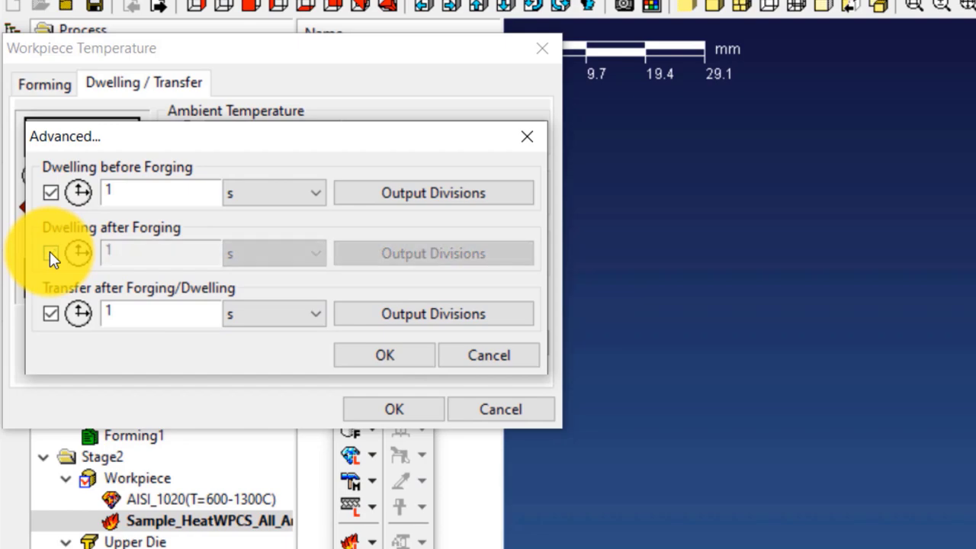
pyautogui.click(52, 313)
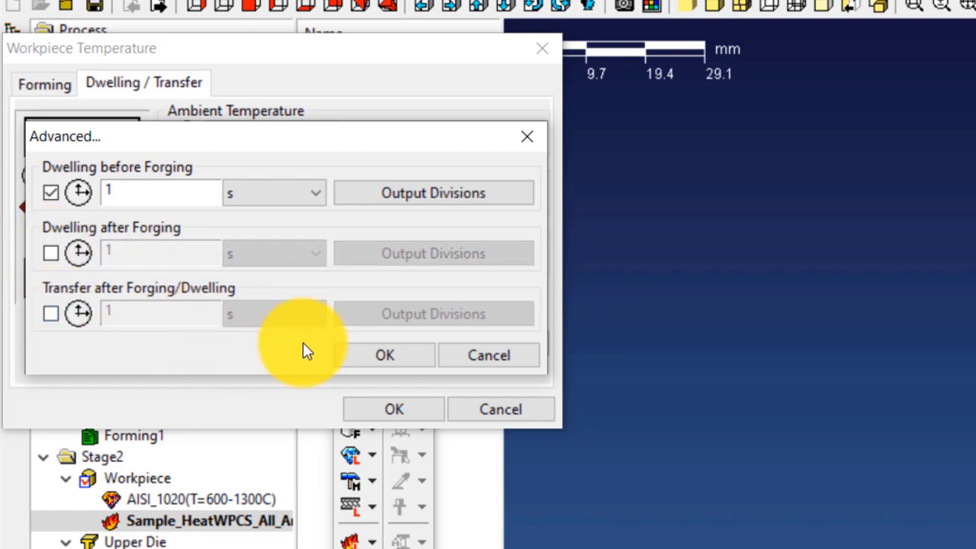
pyautogui.click(360, 357)
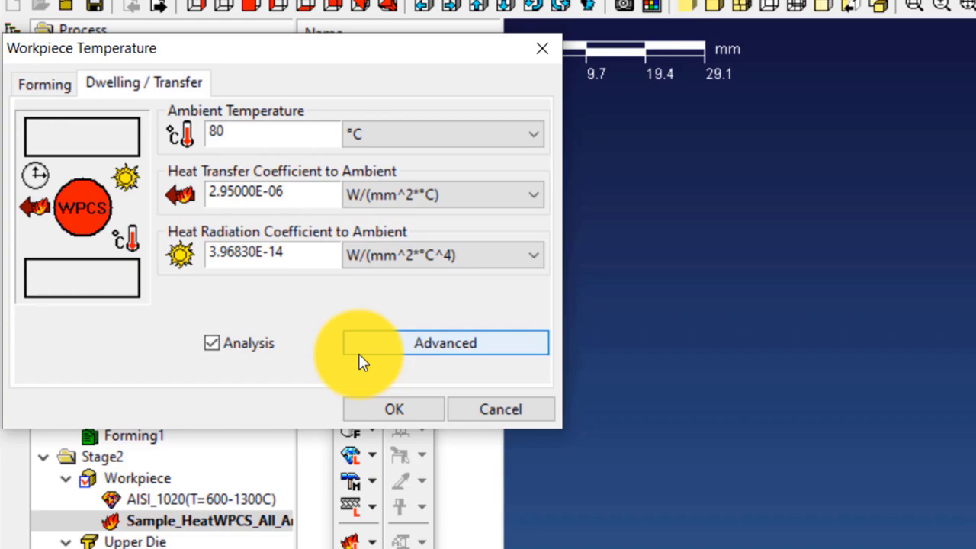
pyautogui.click(373, 409)
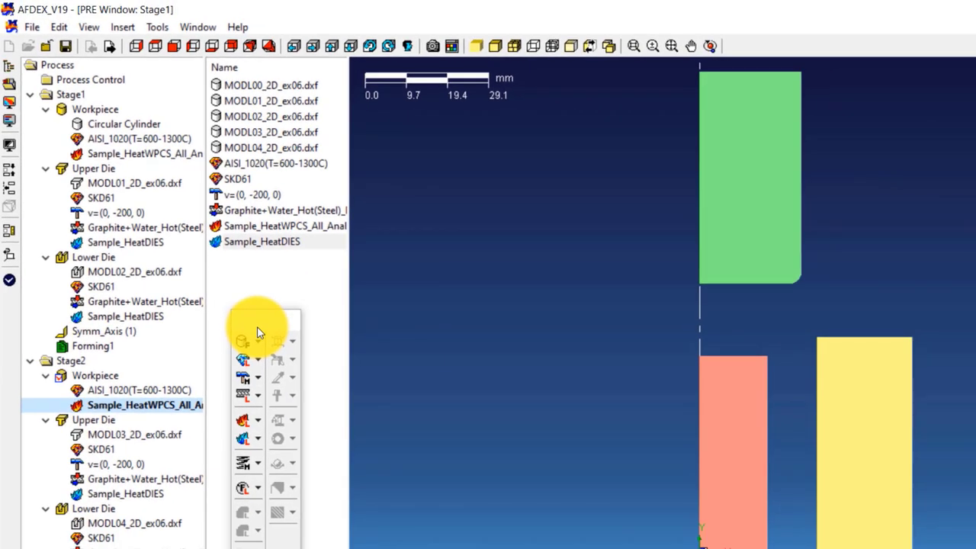
# Auto-position Stage1's dies onto the workpiece without initializing all stages.
pyautogui.click(68, 99)
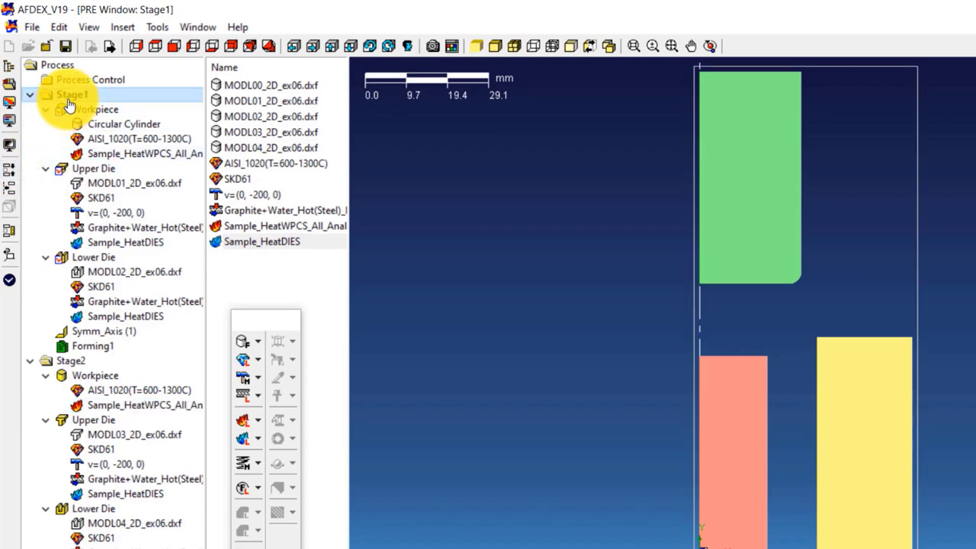
pyautogui.click(10, 170)
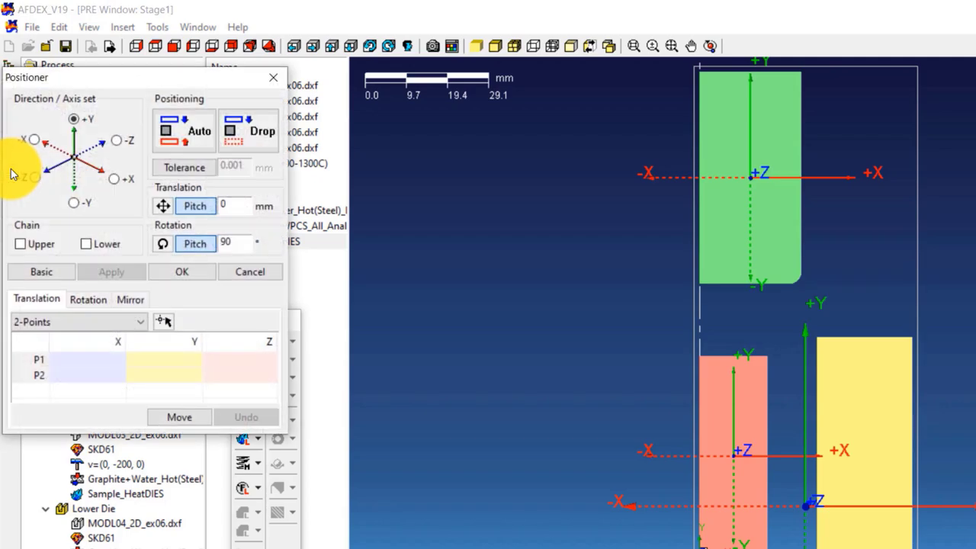
pyautogui.click(181, 137)
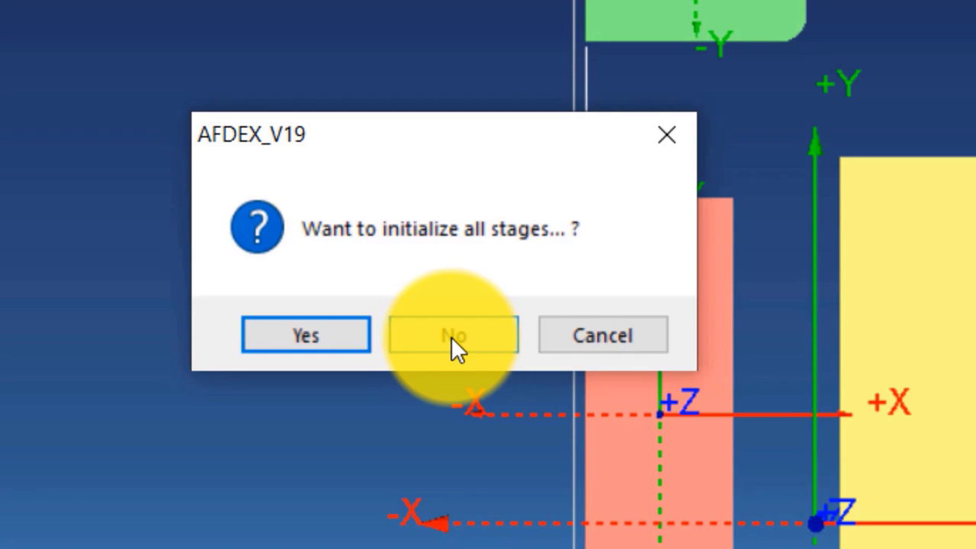
pyautogui.click(451, 336)
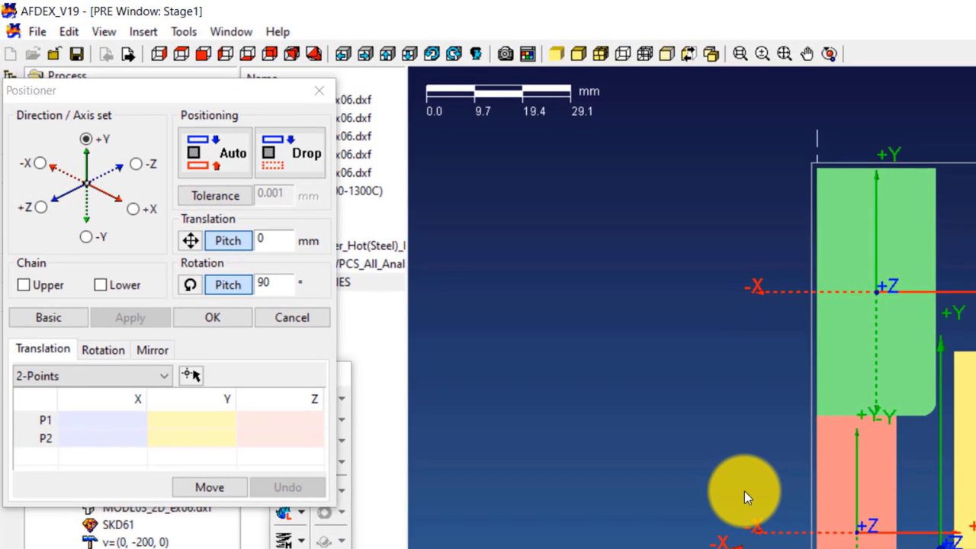
pyautogui.click(224, 324)
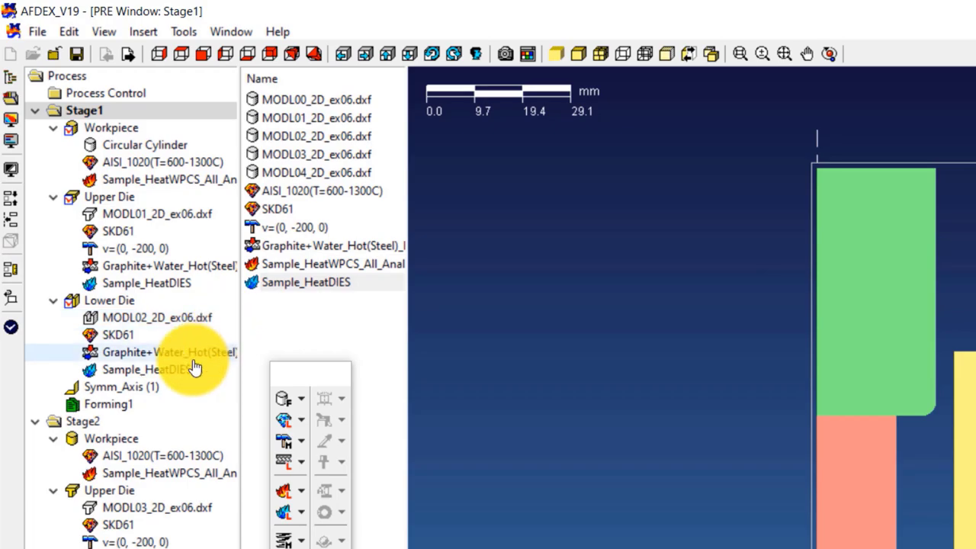
# Give Forming1 a 15 mm stroke, 1200 °C reset temperature and 1.5% forced volume expansion.
pyautogui.doubleClick(118, 411)
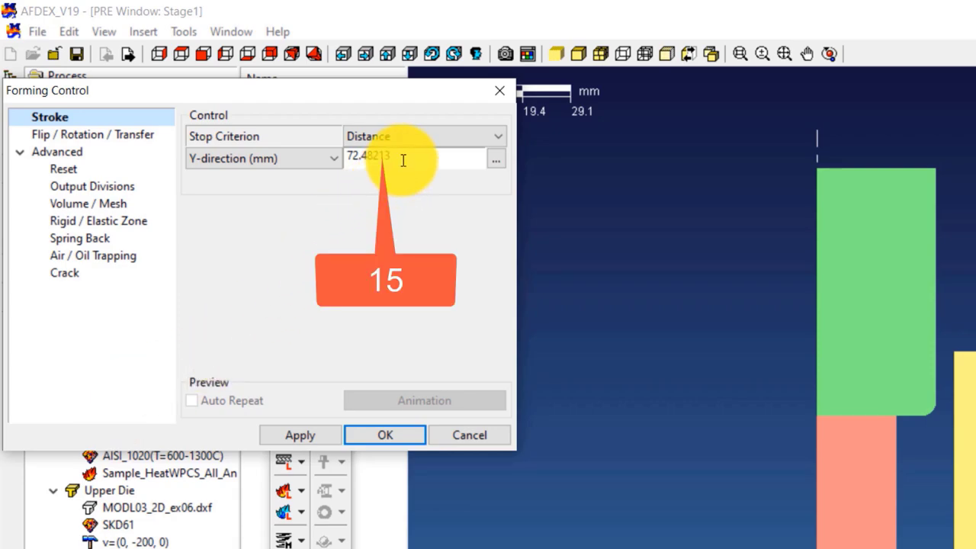
pyautogui.moveTo(402, 160); pyautogui.dragTo(330, 177)
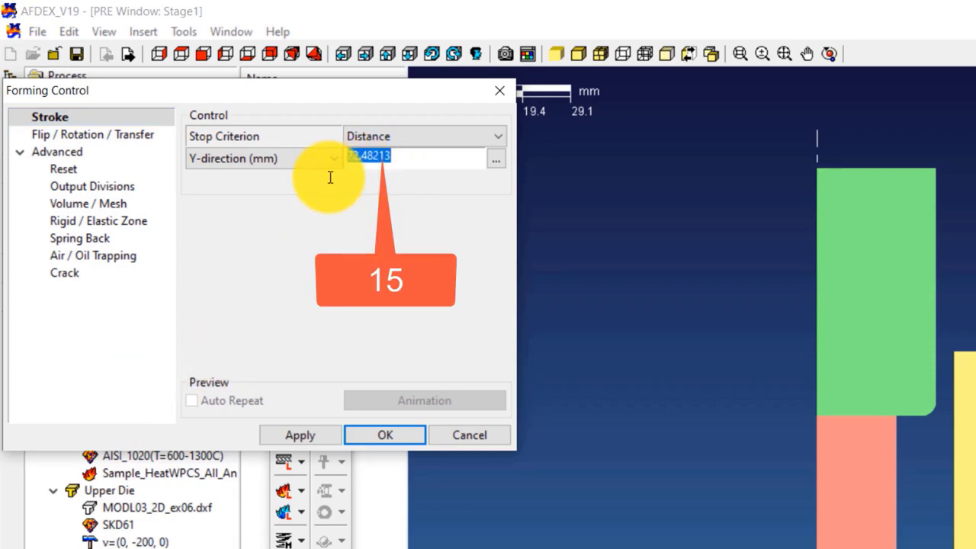
pyautogui.write('15')
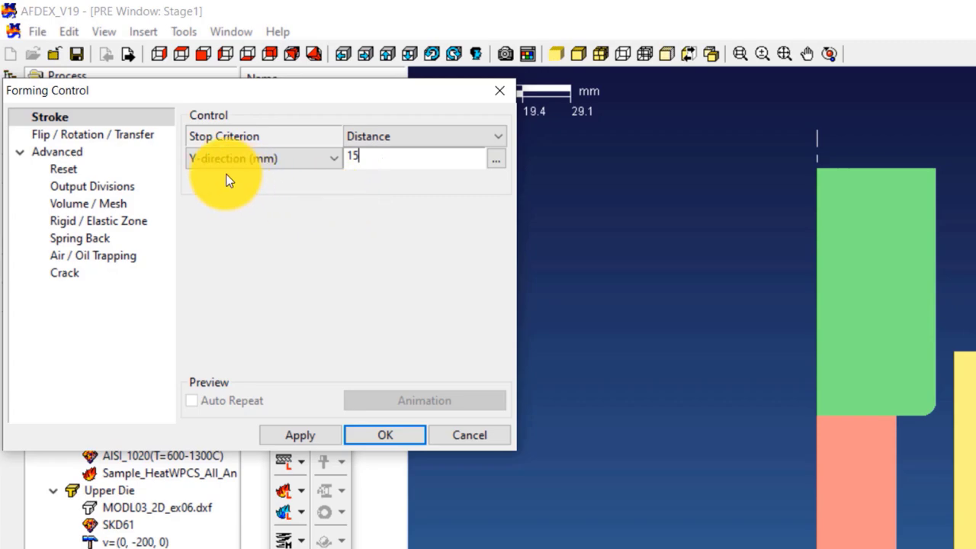
pyautogui.click(67, 169)
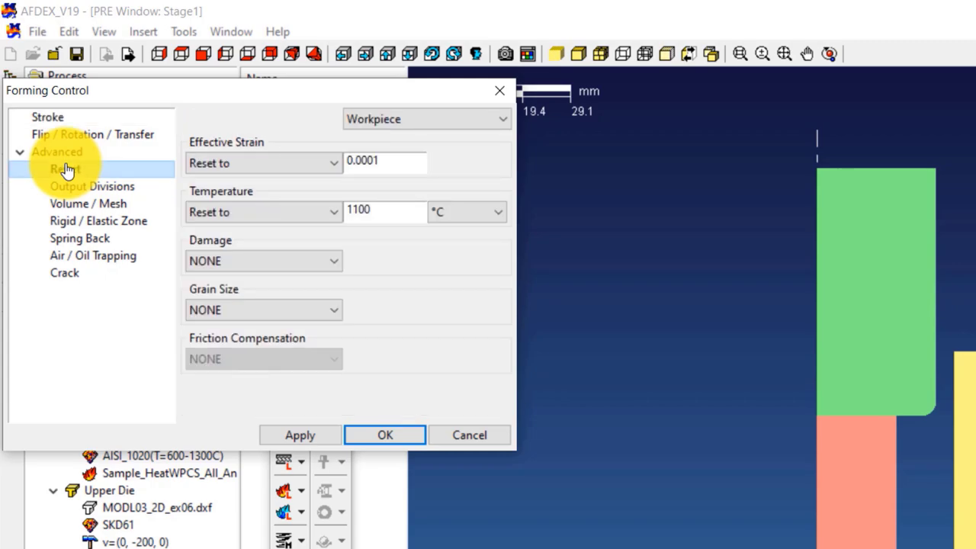
pyautogui.moveTo(416, 211); pyautogui.dragTo(305, 200)
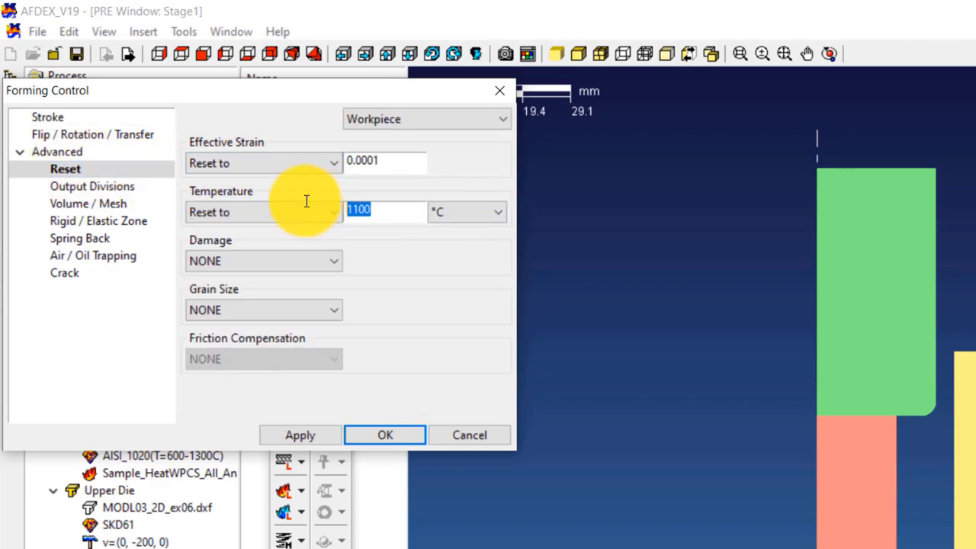
pyautogui.write('1200')
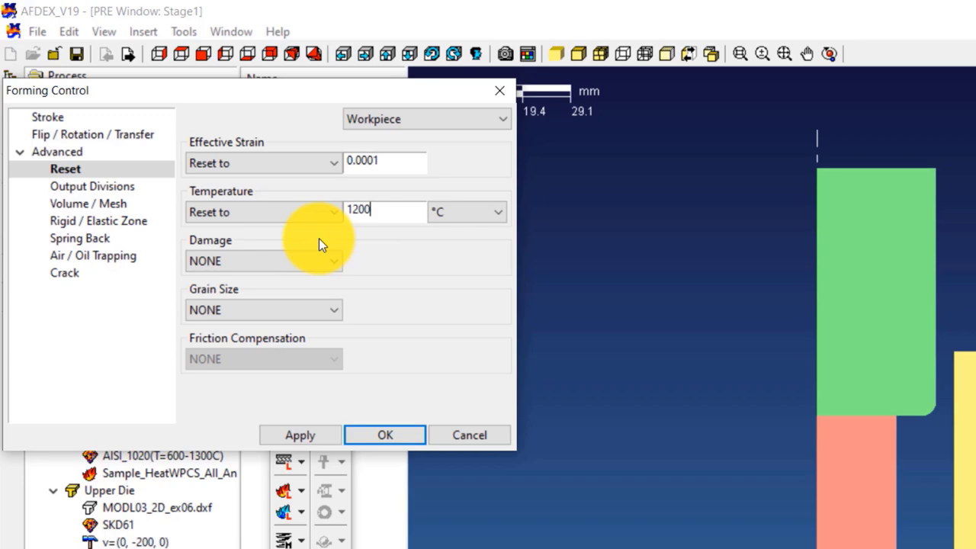
pyautogui.click(97, 217)
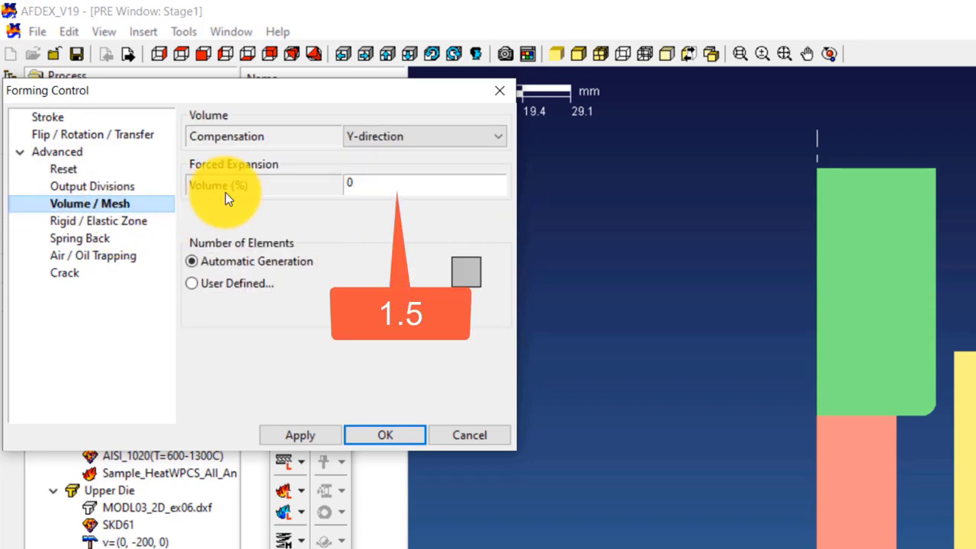
pyautogui.doubleClick(319, 188)
pyautogui.press('BackSpace')
pyautogui.write('1.5')
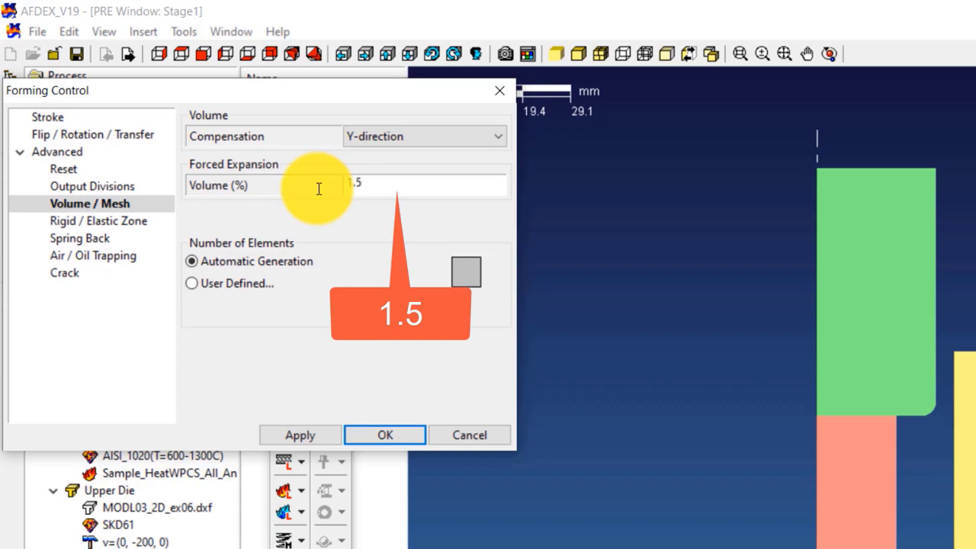
pyautogui.click(378, 434)
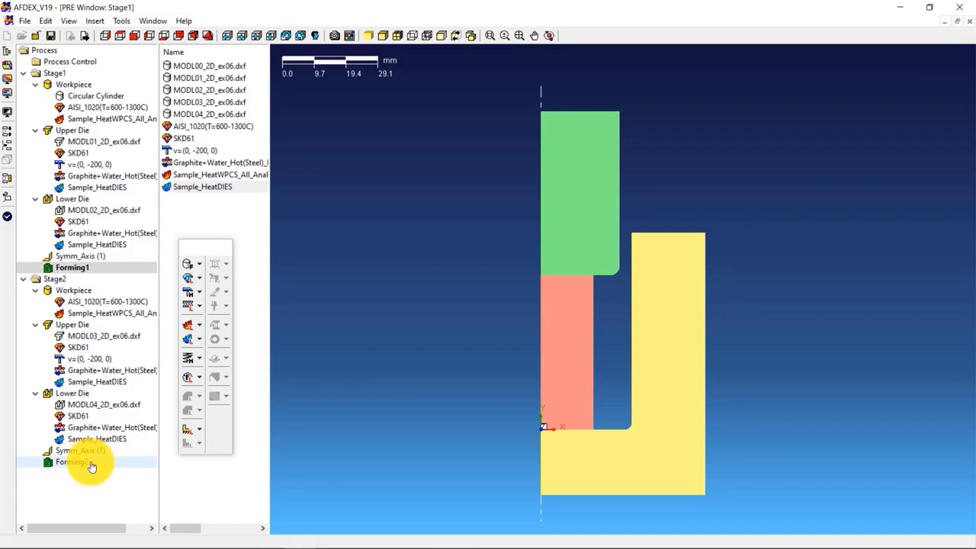
# Change the Stage2 Forming2 stop distance in the Y direction to 7.1 mm.
pyautogui.click(72, 462)
pyautogui.doubleClick(90, 466)
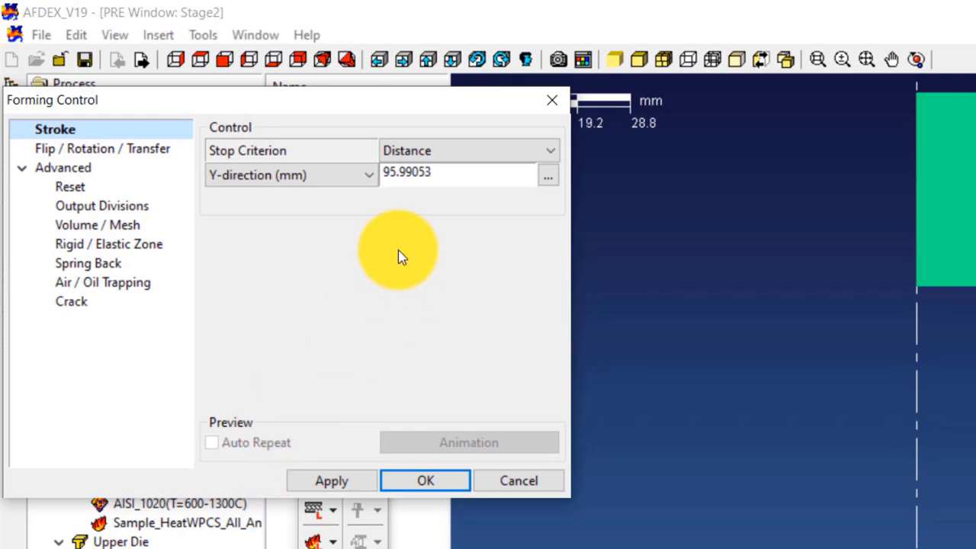
pyautogui.moveTo(458, 180); pyautogui.dragTo(349, 179)
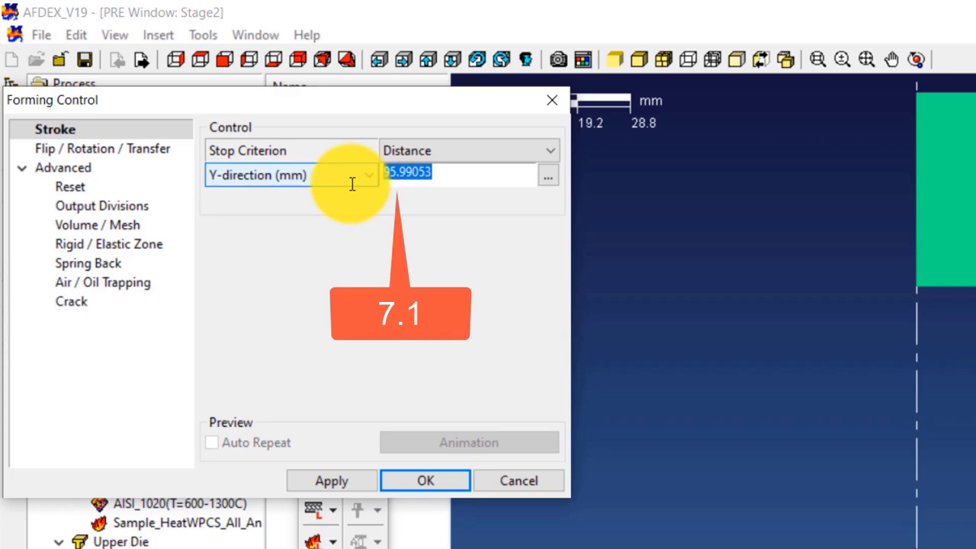
pyautogui.write('7.1')
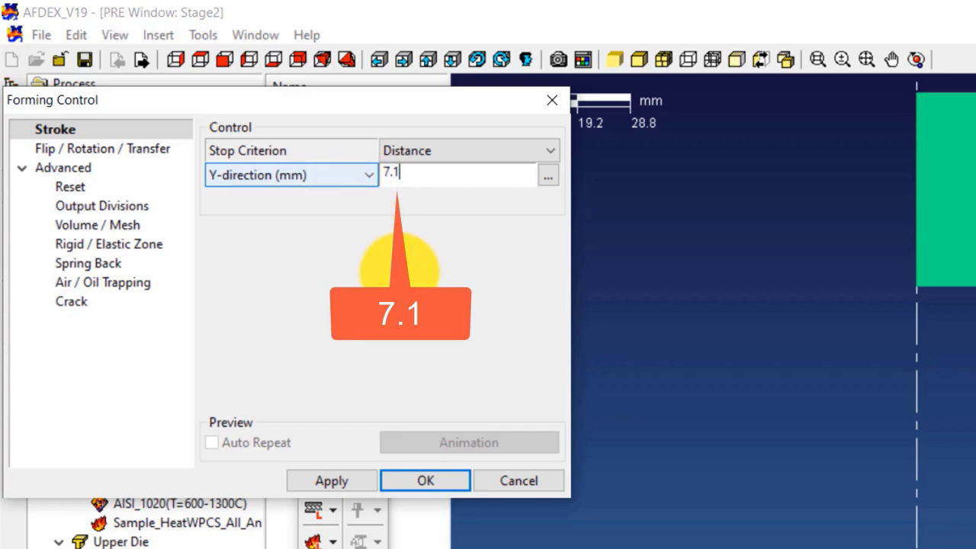
pyautogui.click(403, 482)
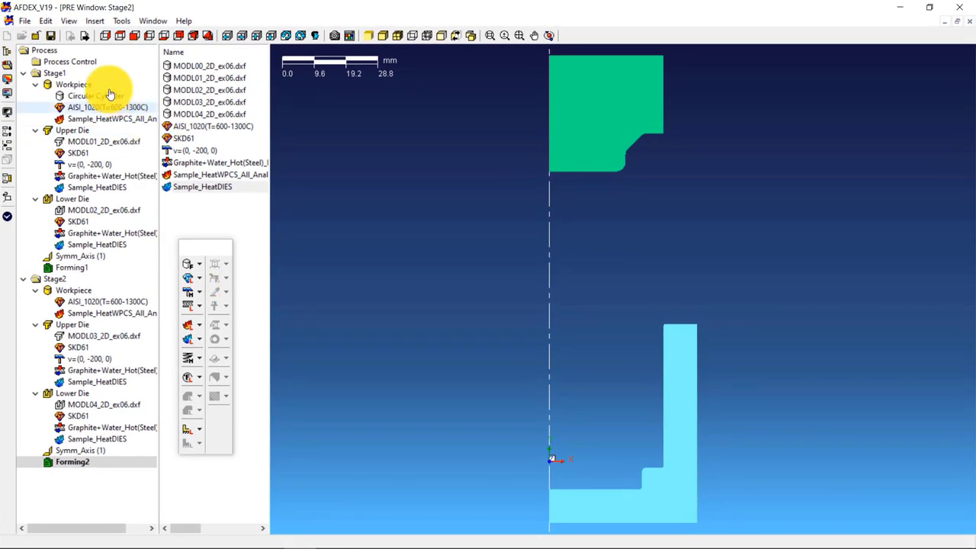
# Tick Check Folding / Self-Intersection under Process Control's Advanced > Remeshing, keeping the other criteria at defaults.
pyautogui.doubleClick(87, 68)
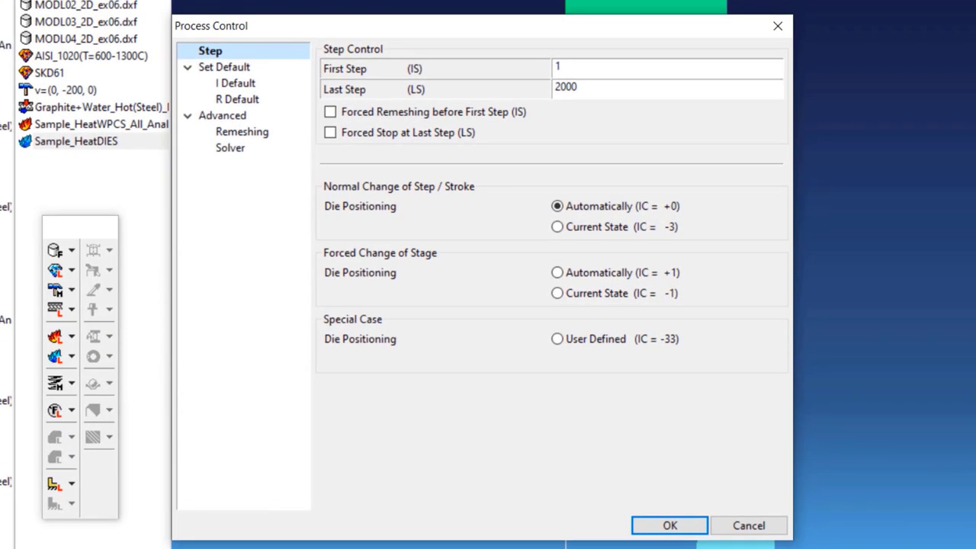
pyautogui.click(213, 134)
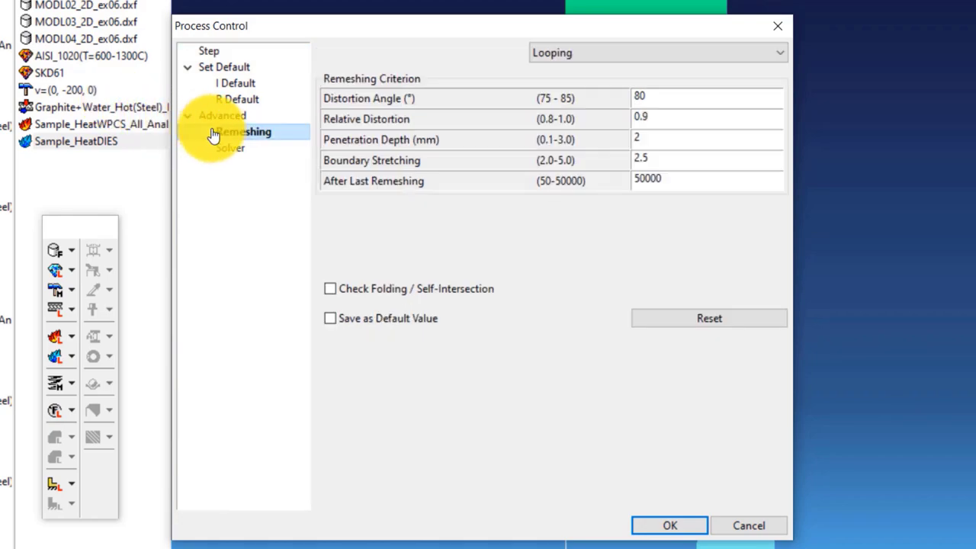
pyautogui.click(388, 292)
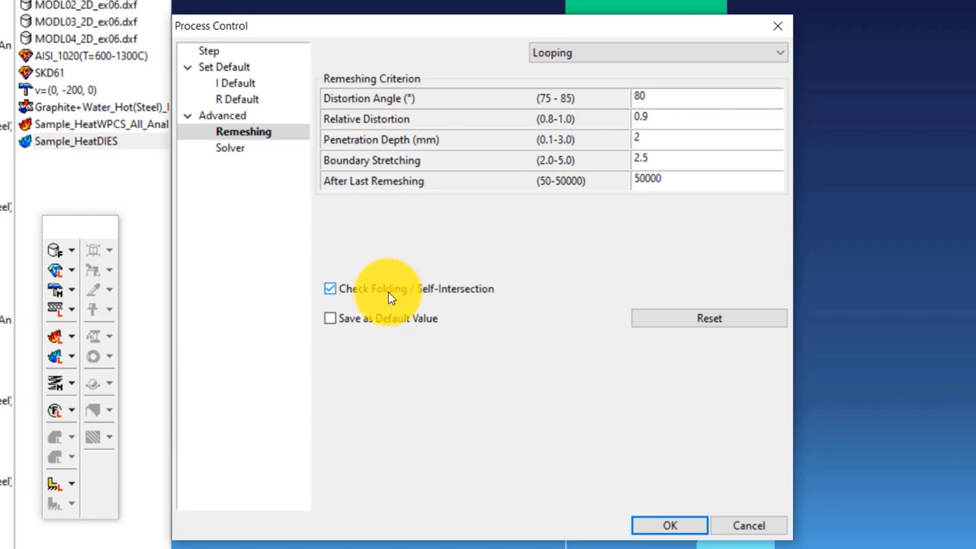
pyautogui.click(675, 528)
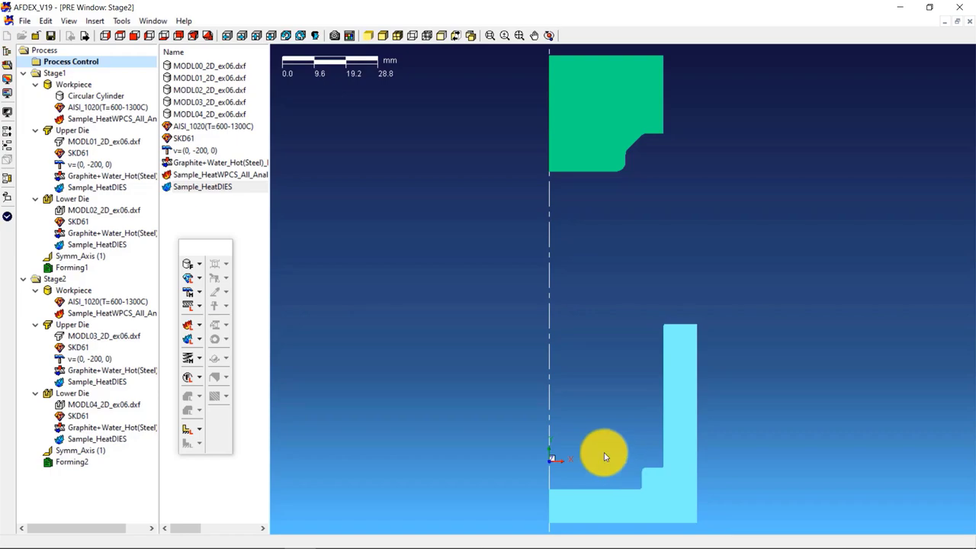
# Save the AFDEX2D input file as 'nonisothermal' in the Desktop NonIsothermal folder.
pyautogui.click(50, 40)
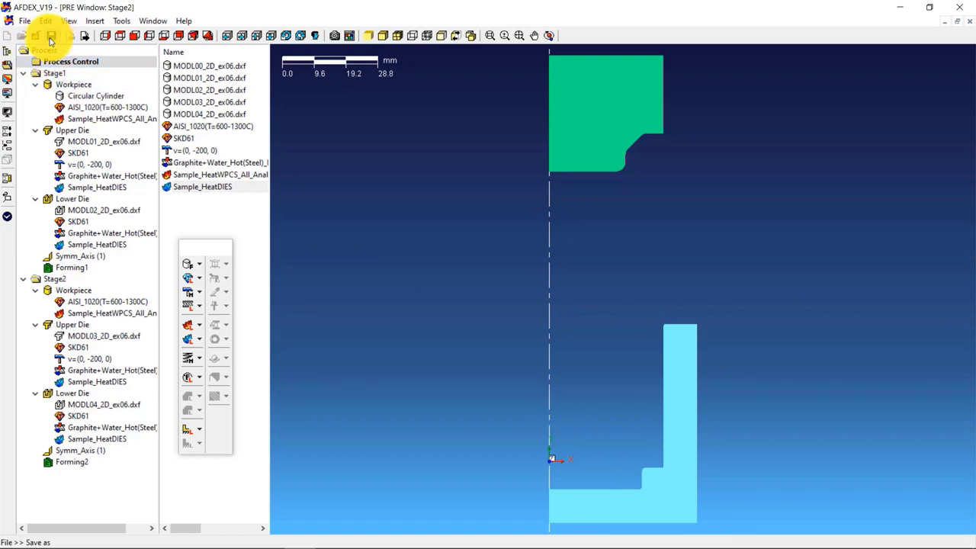
pyautogui.write('nonisothermal')
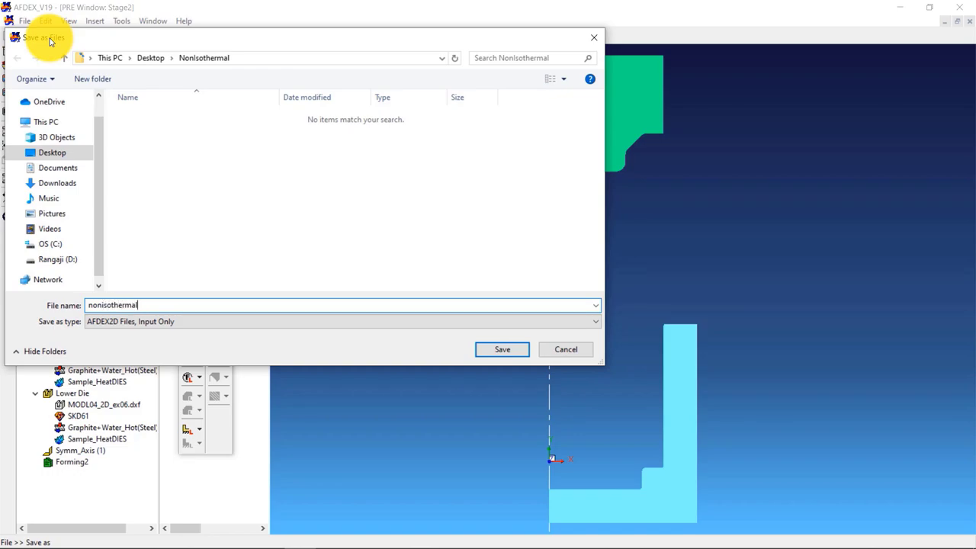
pyautogui.click(507, 353)
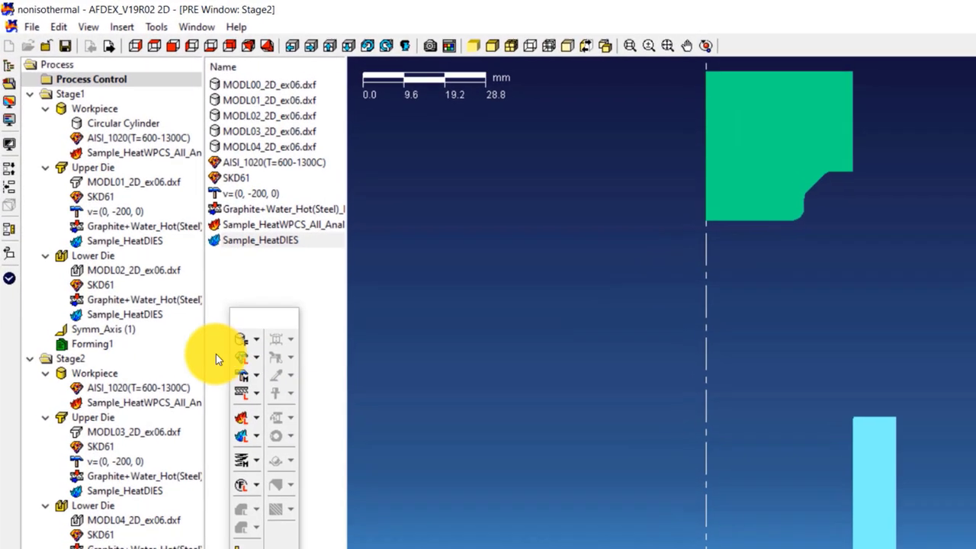
# Check the simulation data for errors, then run the nonisothermal simulation to 100% completion.
pyautogui.click(9, 288)
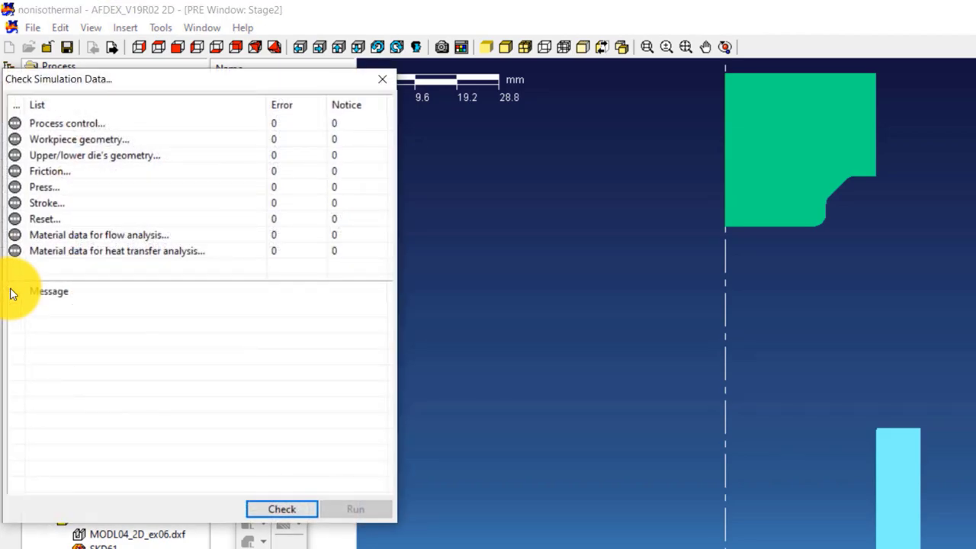
pyautogui.click(286, 509)
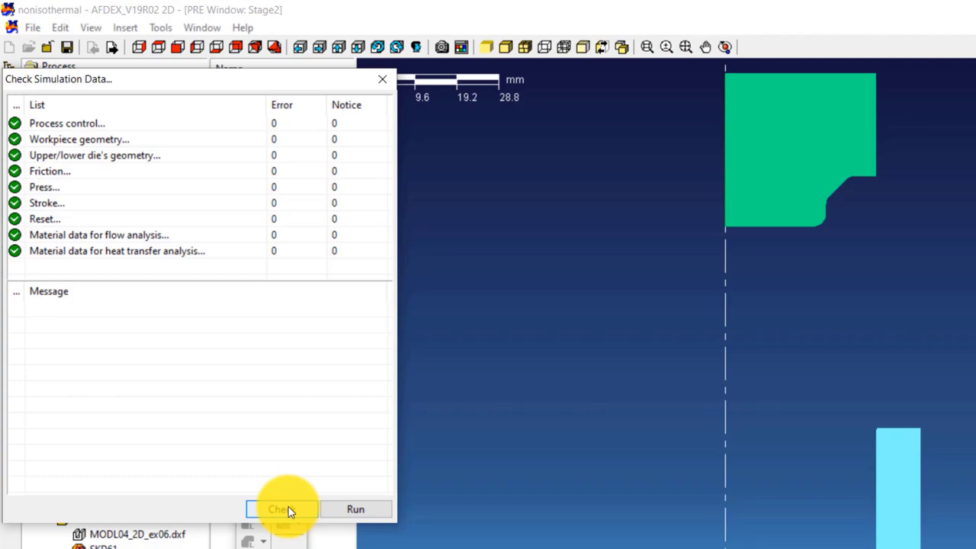
pyautogui.click(345, 510)
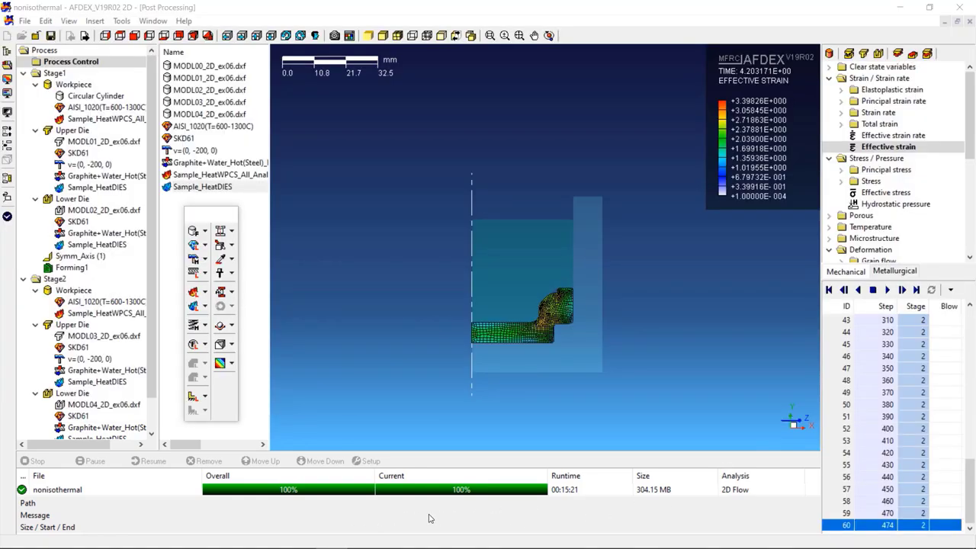
# Show the Stage2 effective stress results and rewind playback to the first step's undeformed billet.
pyautogui.moveTo(971, 164); pyautogui.dragTo(968, 116)
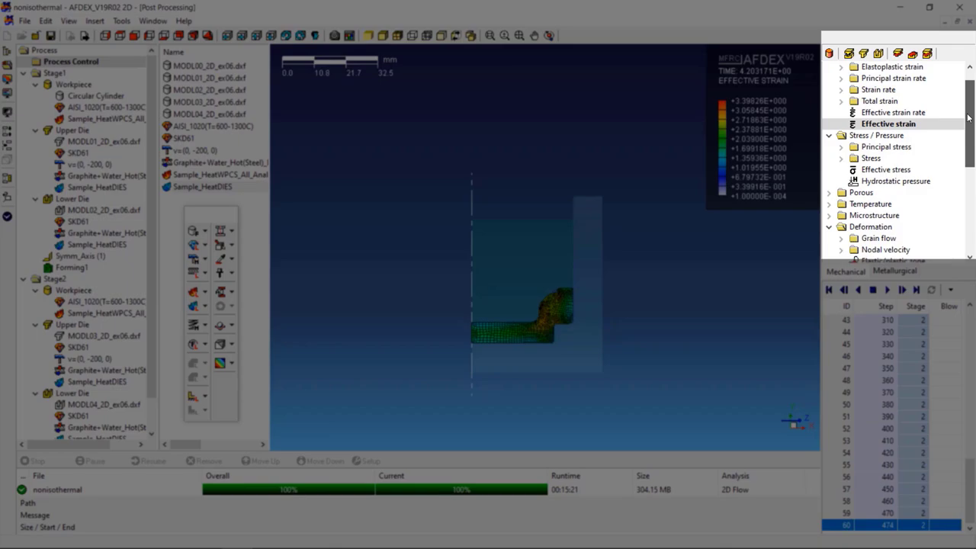
pyautogui.click(873, 169)
pyautogui.scroll(-5, 961, 140)
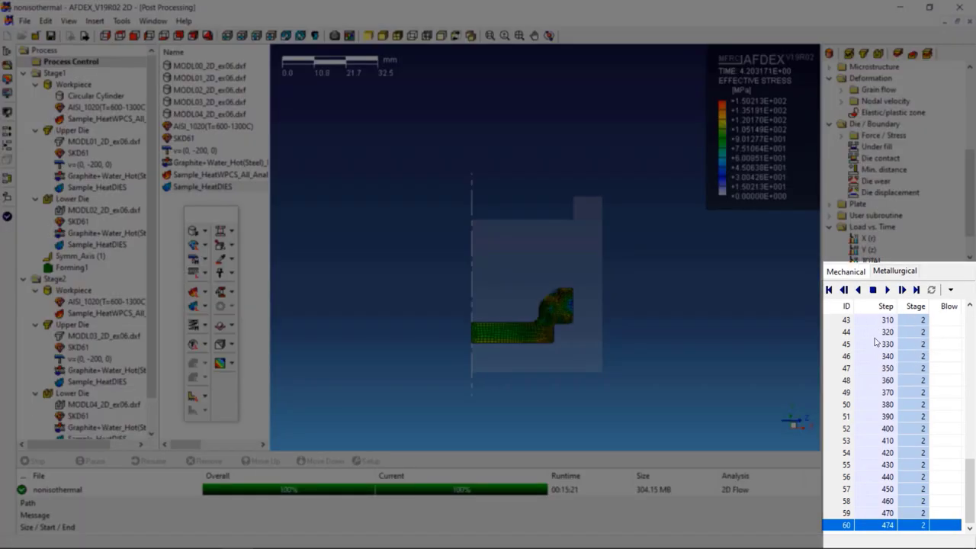
pyautogui.click(829, 290)
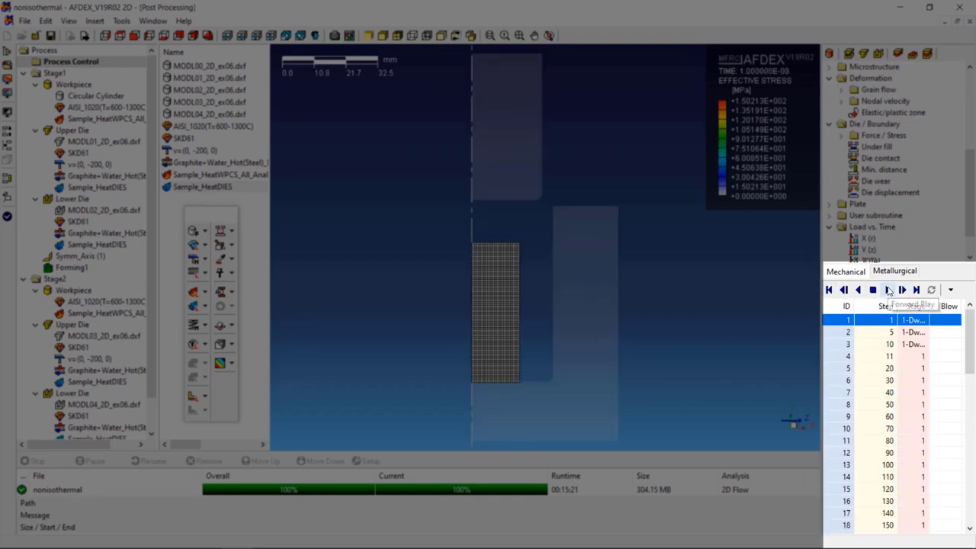